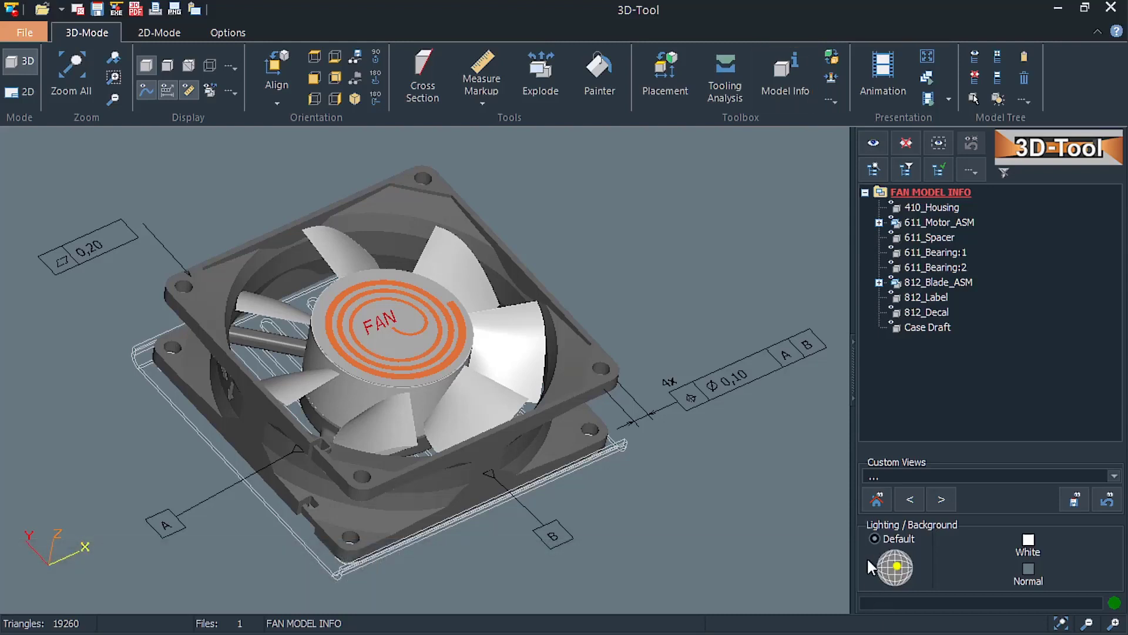
# Show the model info of the whole fan assembly, view the fan in the Repair tool, and return to its model info.
pyautogui.click(767, 90)
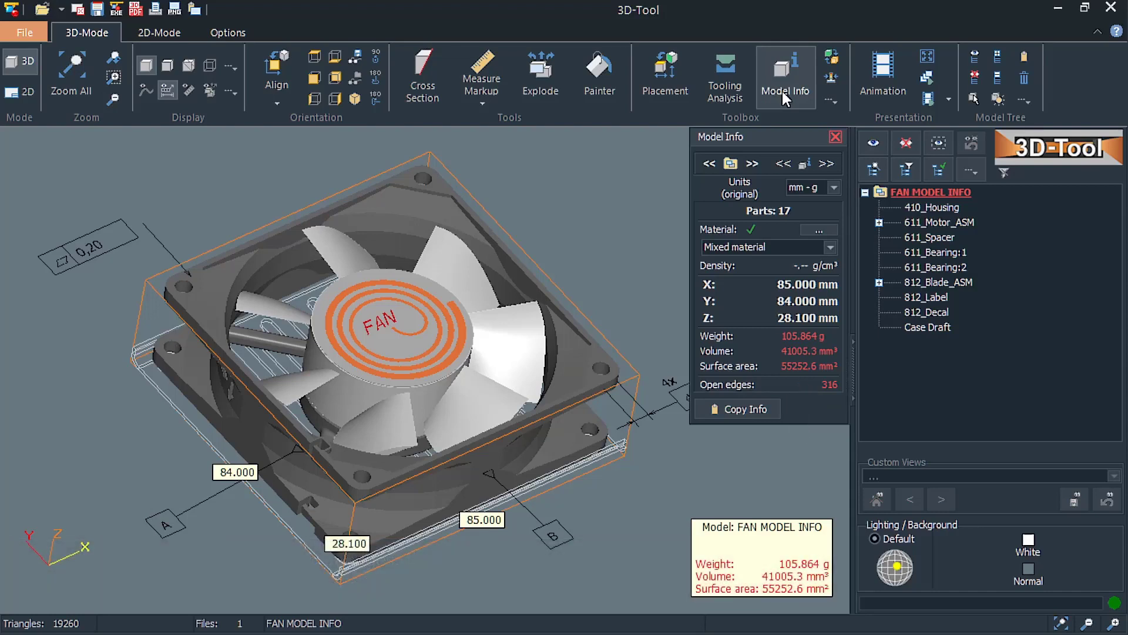
pyautogui.click(831, 101)
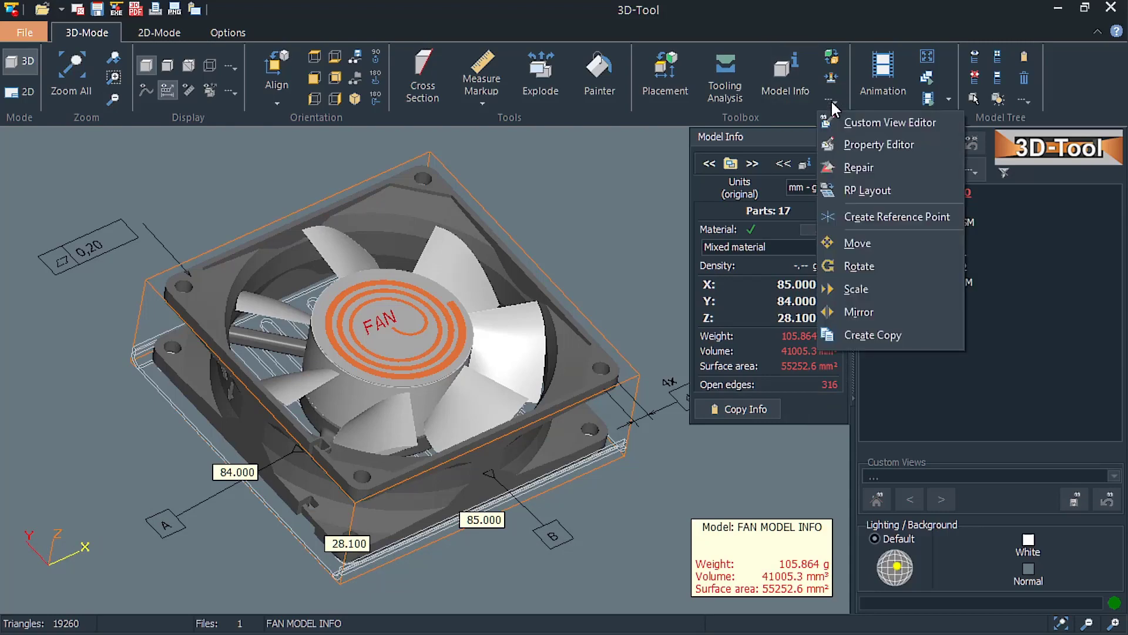
pyautogui.click(864, 167)
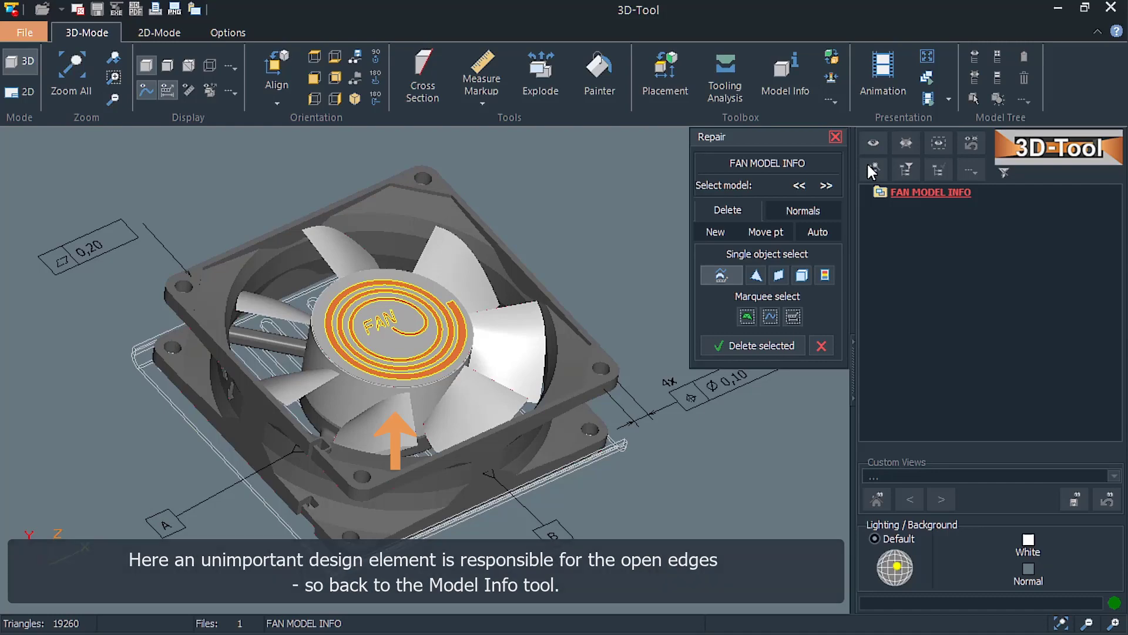
pyautogui.click(788, 94)
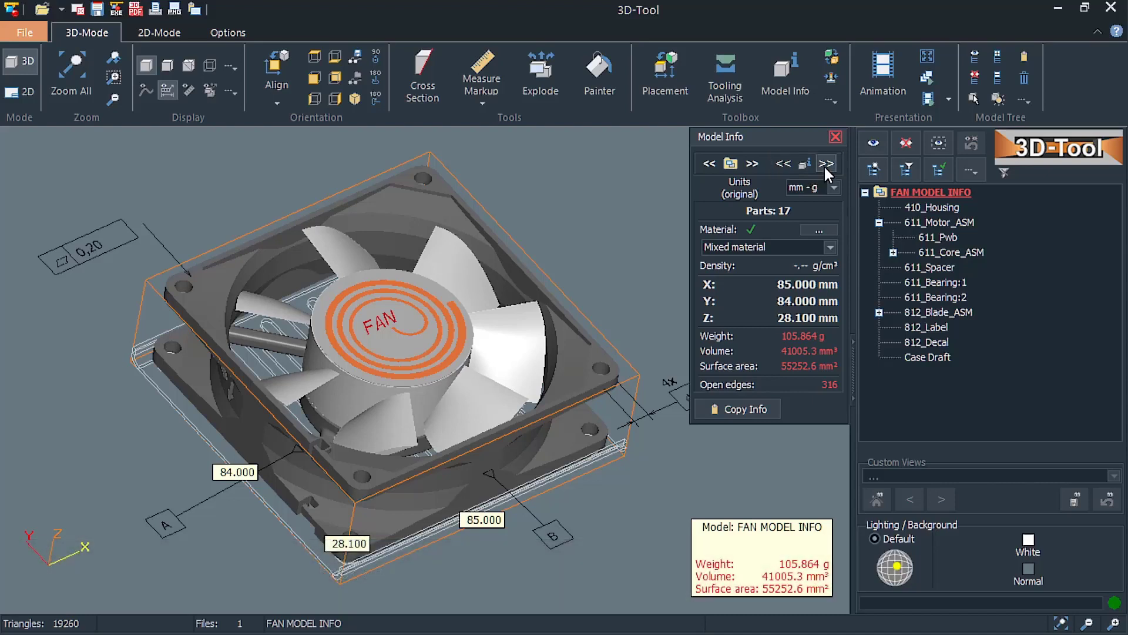
# Step through the model info of the parts from 410_Housing to 611_Stator, go back to 611_Pwb, and return to the whole model.
pyautogui.click(826, 164)
pyautogui.click(826, 165)
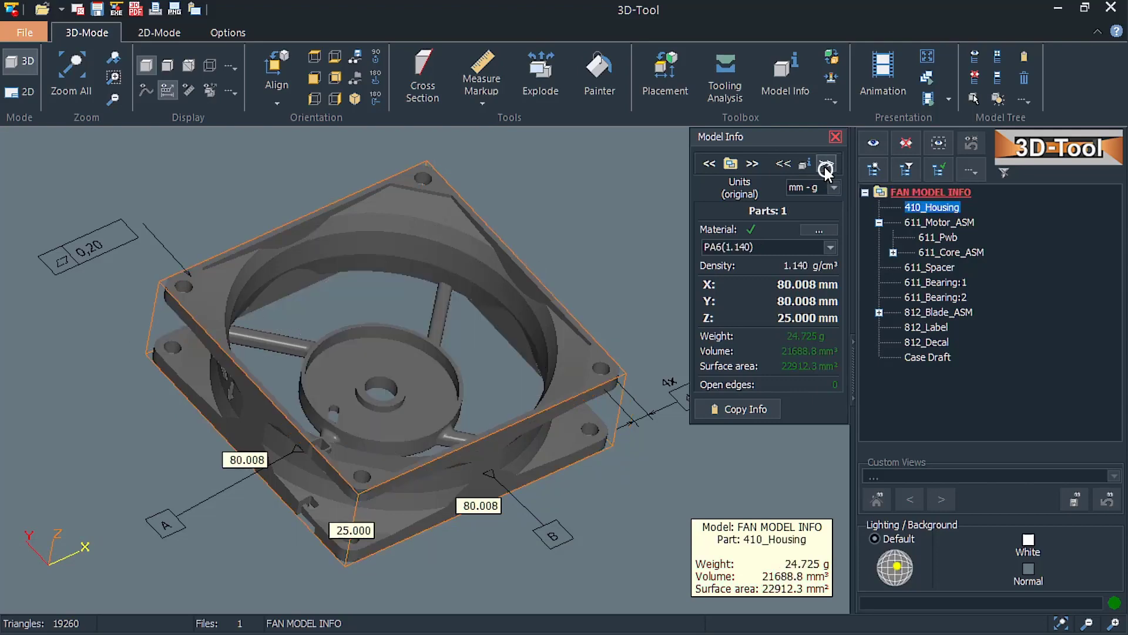
pyautogui.click(826, 165)
pyautogui.click(825, 164)
pyautogui.click(826, 164)
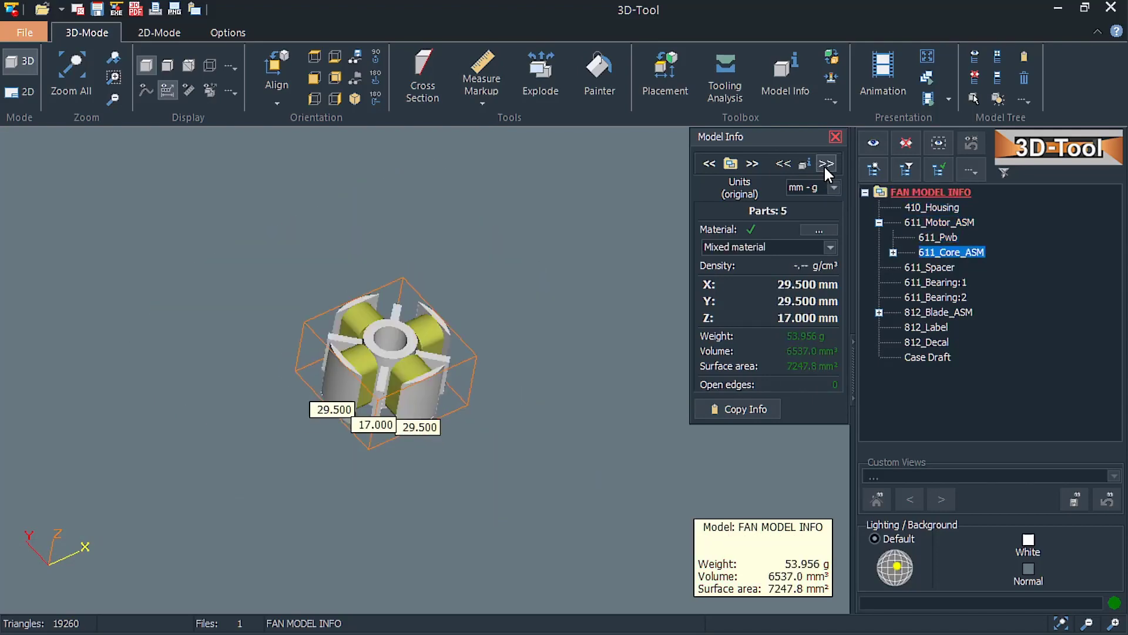
pyautogui.click(825, 165)
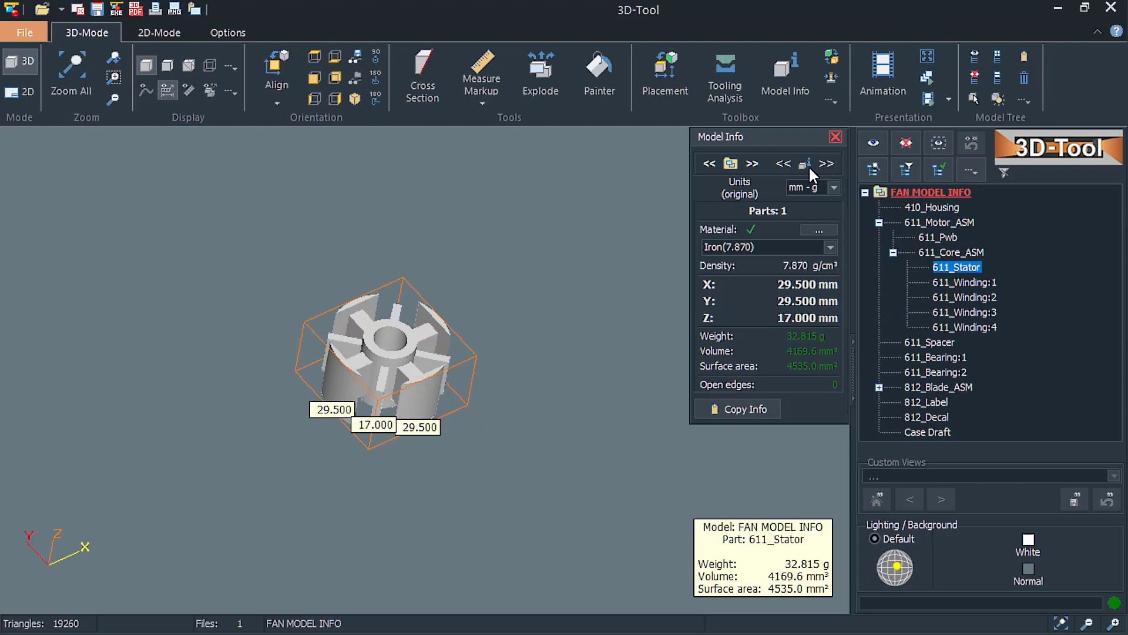
pyautogui.click(784, 165)
pyautogui.click(784, 164)
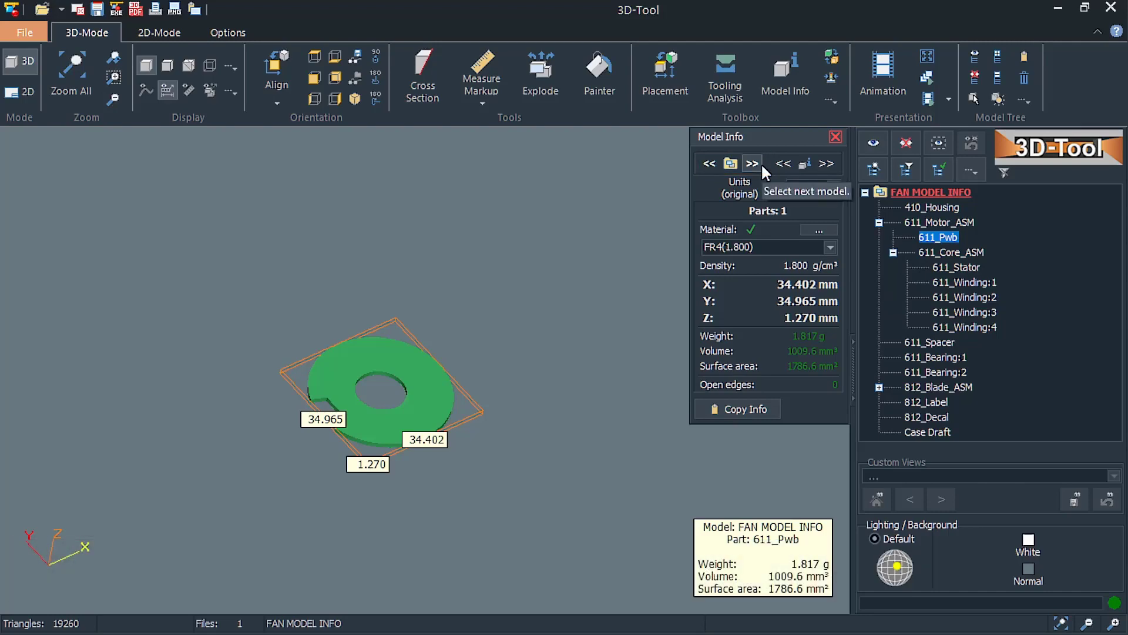
pyautogui.click(761, 165)
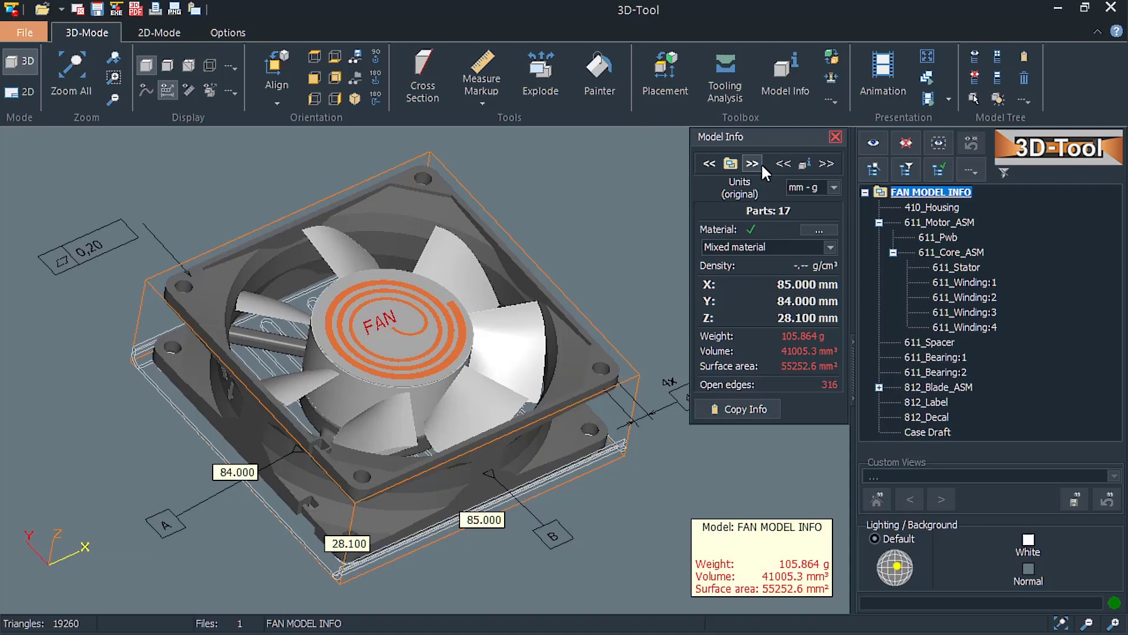
# View the model info of 410_Housing, 611_Motor_ASM, 611_Core_ASM, 611_Spacer and 611_Bearing:2 one by one, and clear the selection.
pyautogui.click(945, 206)
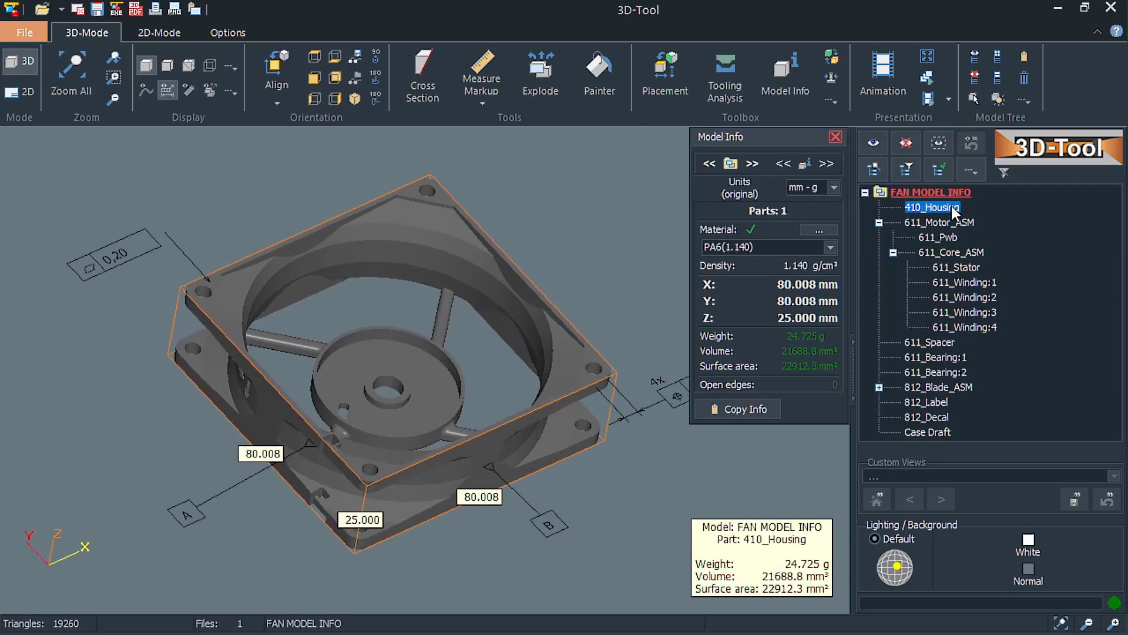
pyautogui.click(947, 224)
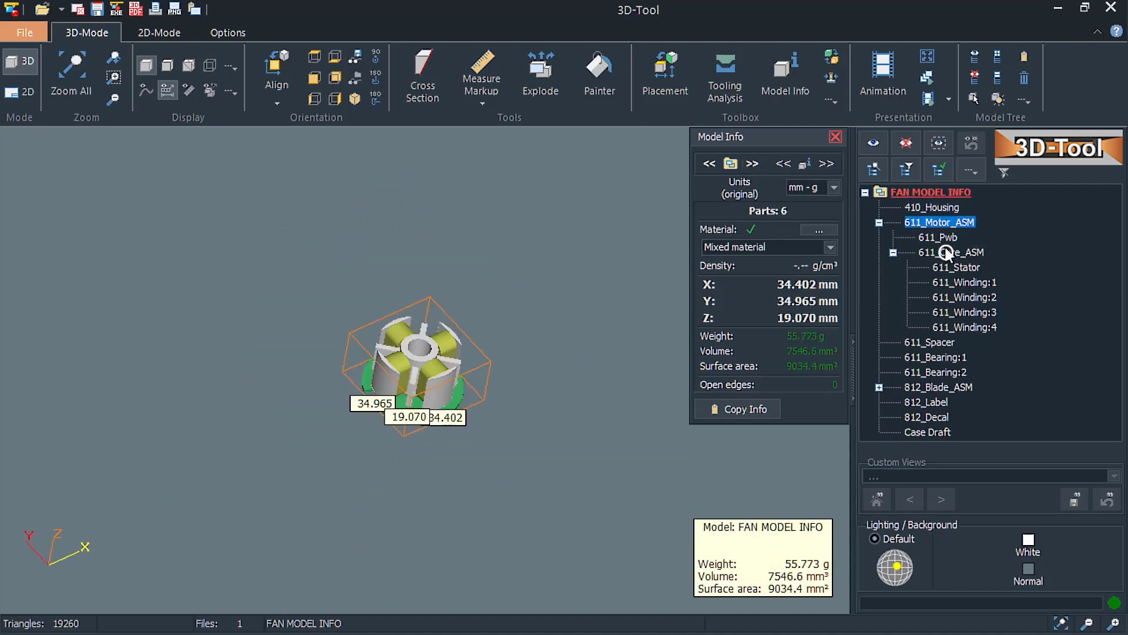
pyautogui.click(947, 252)
pyautogui.click(943, 343)
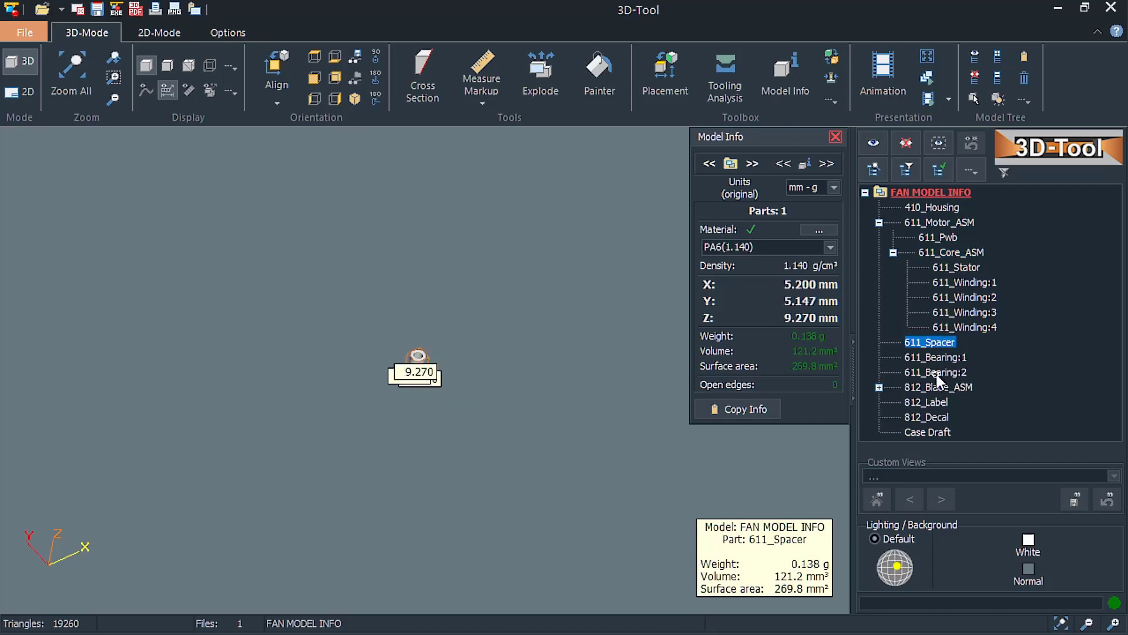
pyautogui.click(938, 372)
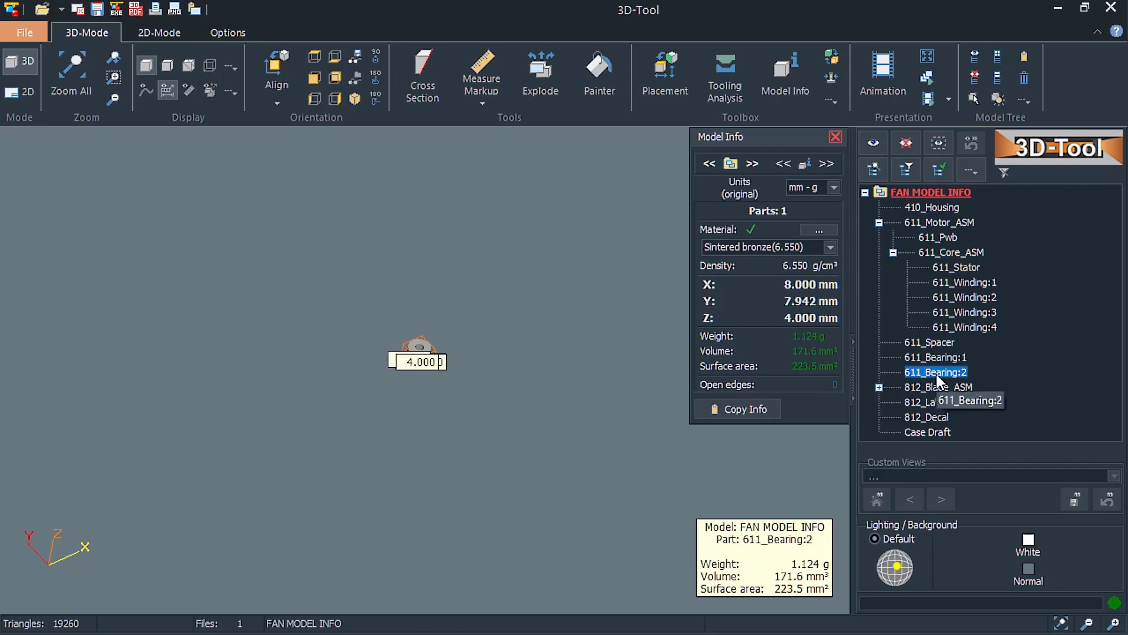
pyautogui.click(996, 213)
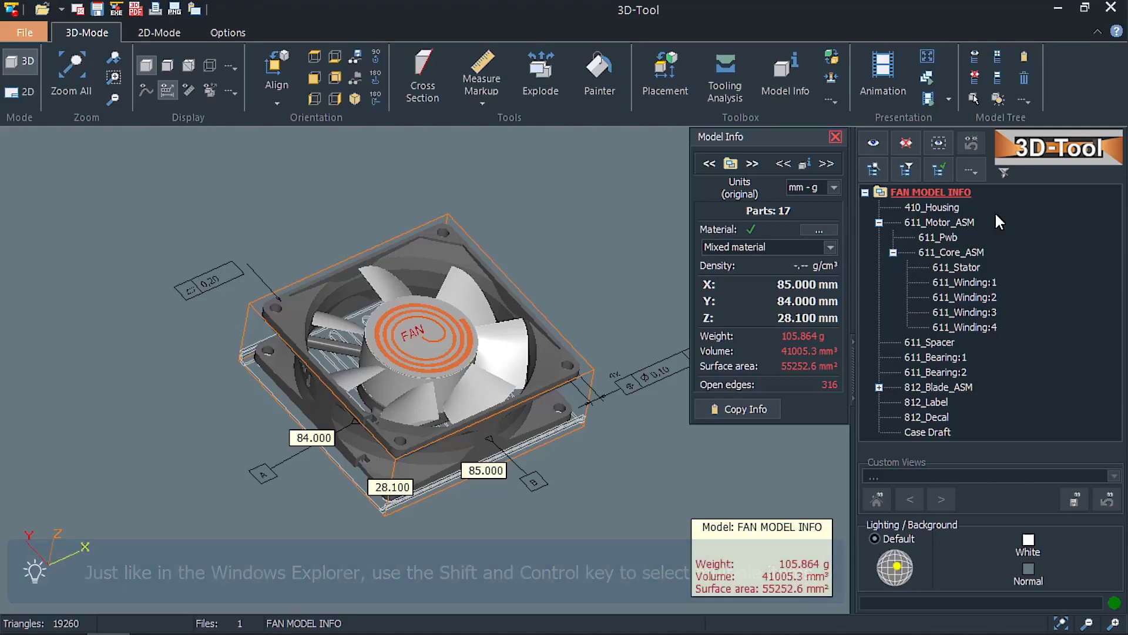
# View combined info for 410_Housing, 611_Core_ASM, 611_Spacer and 812_Blade_ASM, and for the whole range from 410_Housing to 611_Spacer.
pyautogui.keyDown('ctrl'); pyautogui.click(958, 208); pyautogui.keyUp('ctrl')
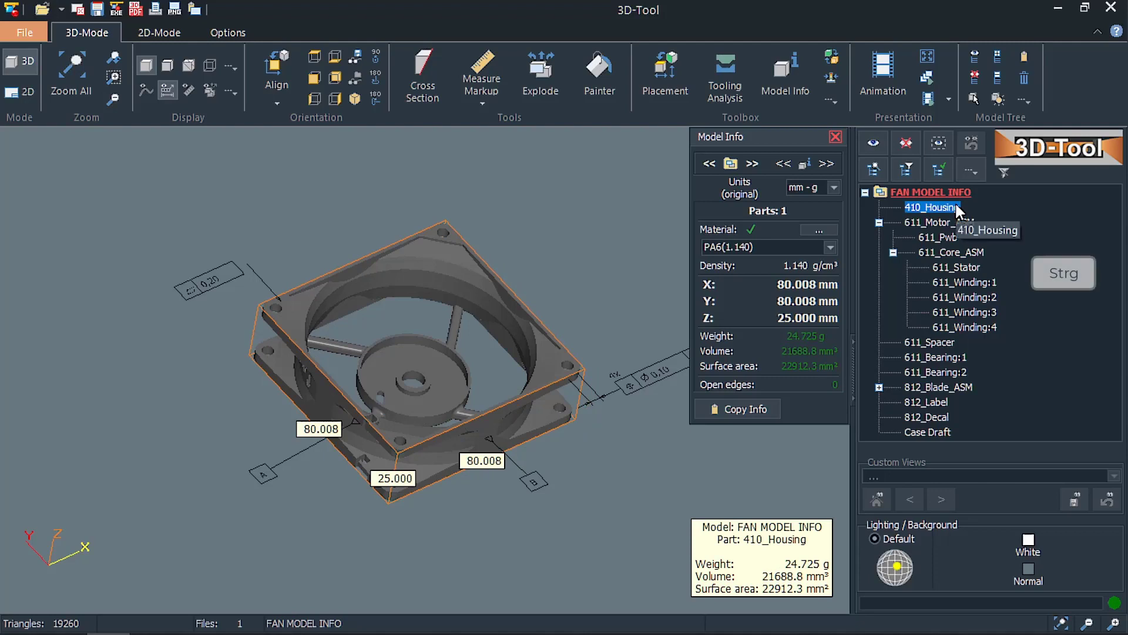
pyautogui.keyDown('ctrl'); pyautogui.click(945, 252); pyautogui.keyUp('ctrl')
pyautogui.keyDown('ctrl'); pyautogui.click(937, 344); pyautogui.keyUp('ctrl')
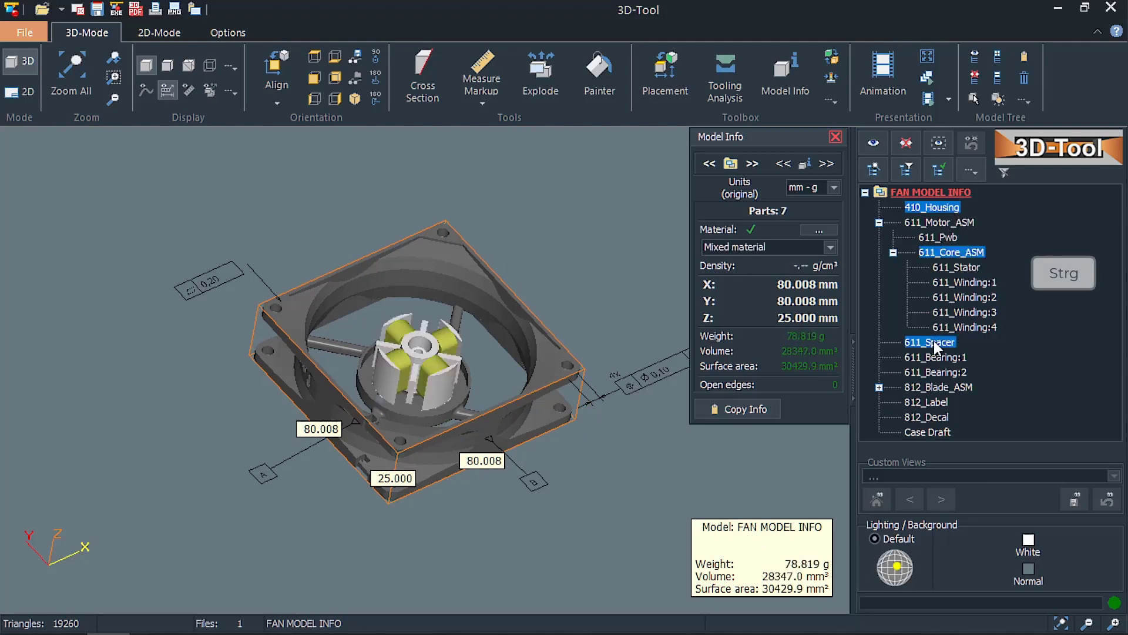
pyautogui.keyDown('ctrl'); pyautogui.click(938, 387); pyautogui.keyUp('ctrl')
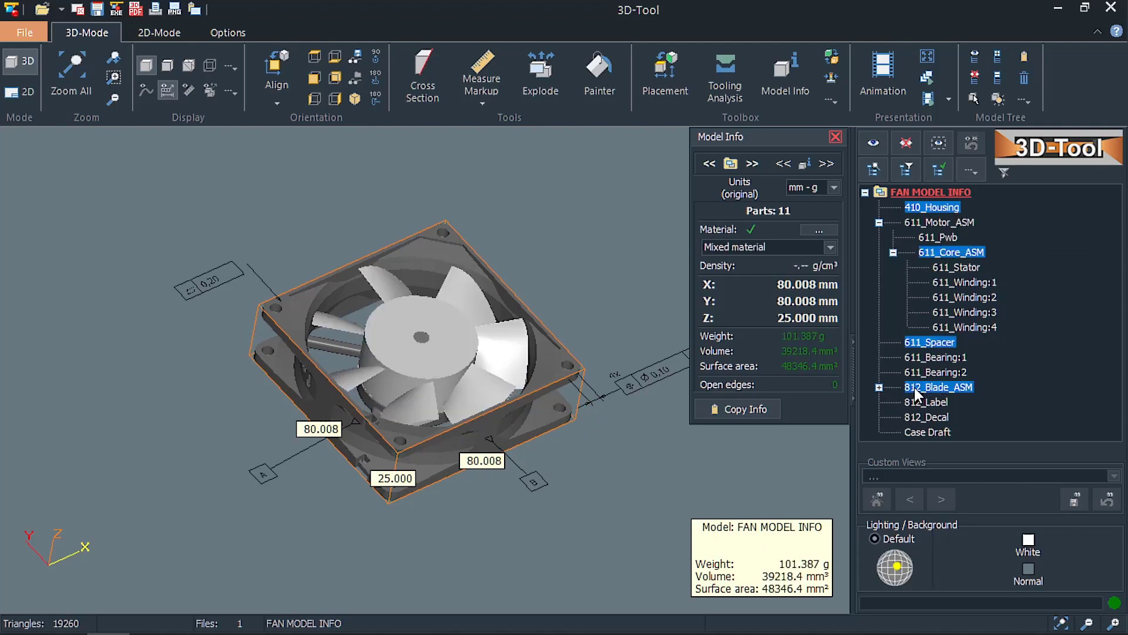
pyautogui.click(922, 207)
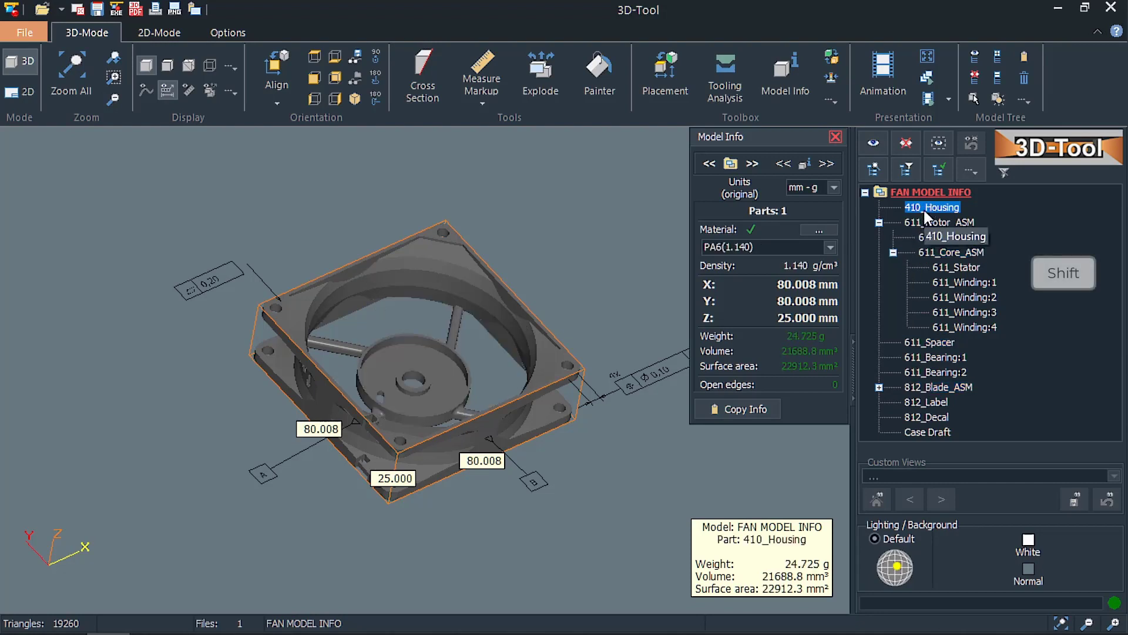
pyautogui.keyDown('shift'); pyautogui.click(928, 345); pyautogui.keyUp('shift')
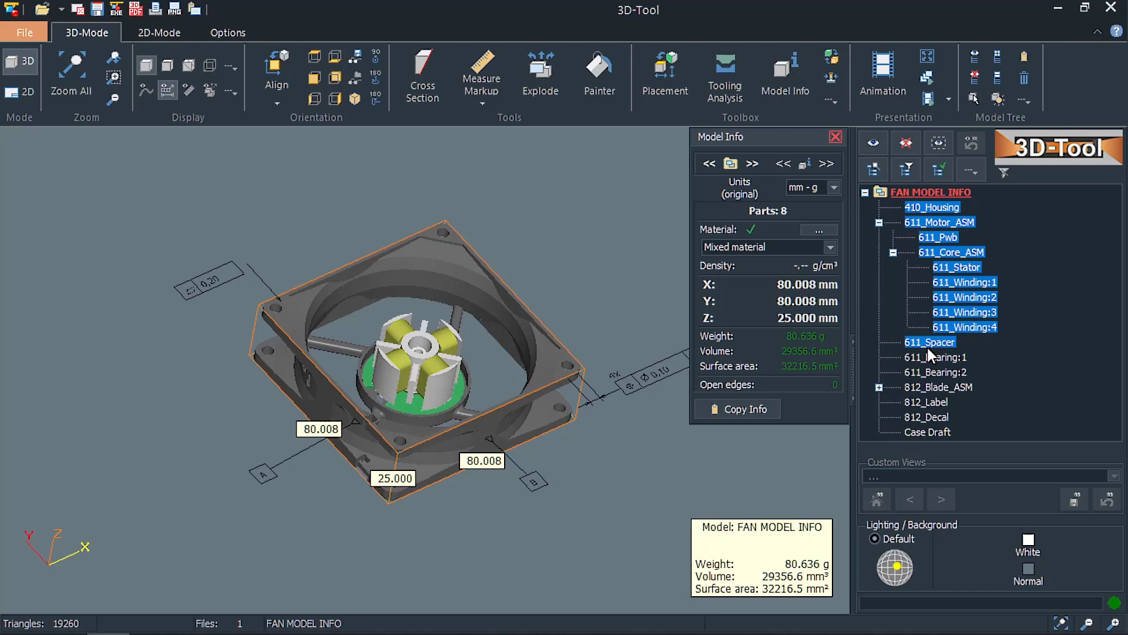
# Zoom to 611_Motor_ASM, 611_Core_ASM, 611_Spacer and 410_Housing in turn to view their info, return to the whole model, and pick a fan blade.
pyautogui.doubleClick(931, 222)
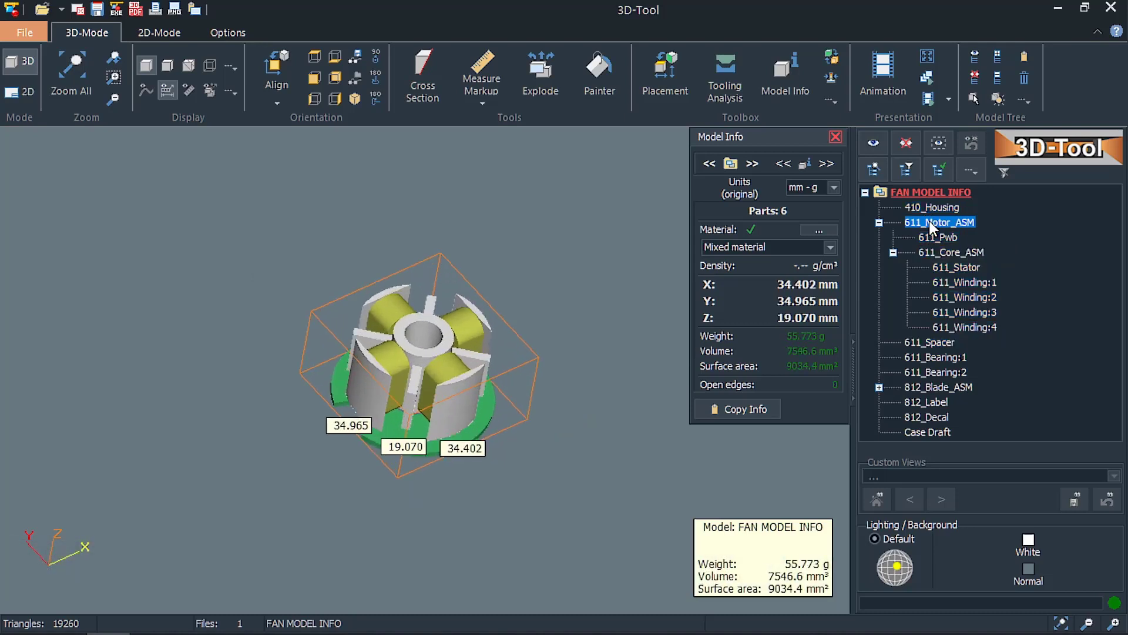
pyautogui.doubleClick(930, 253)
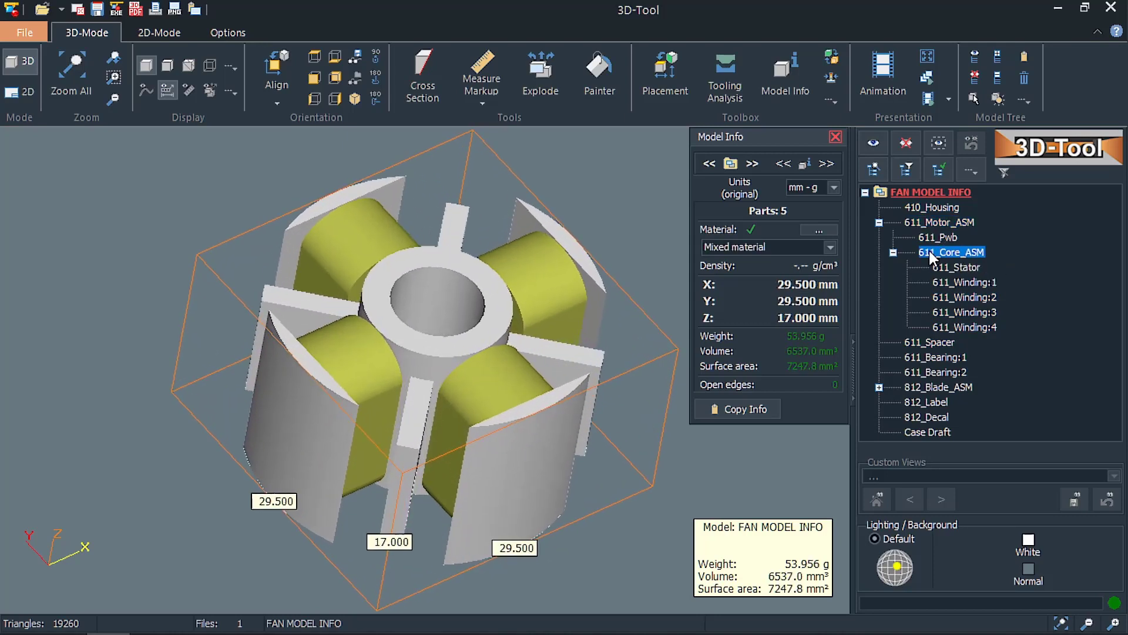
pyautogui.doubleClick(920, 342)
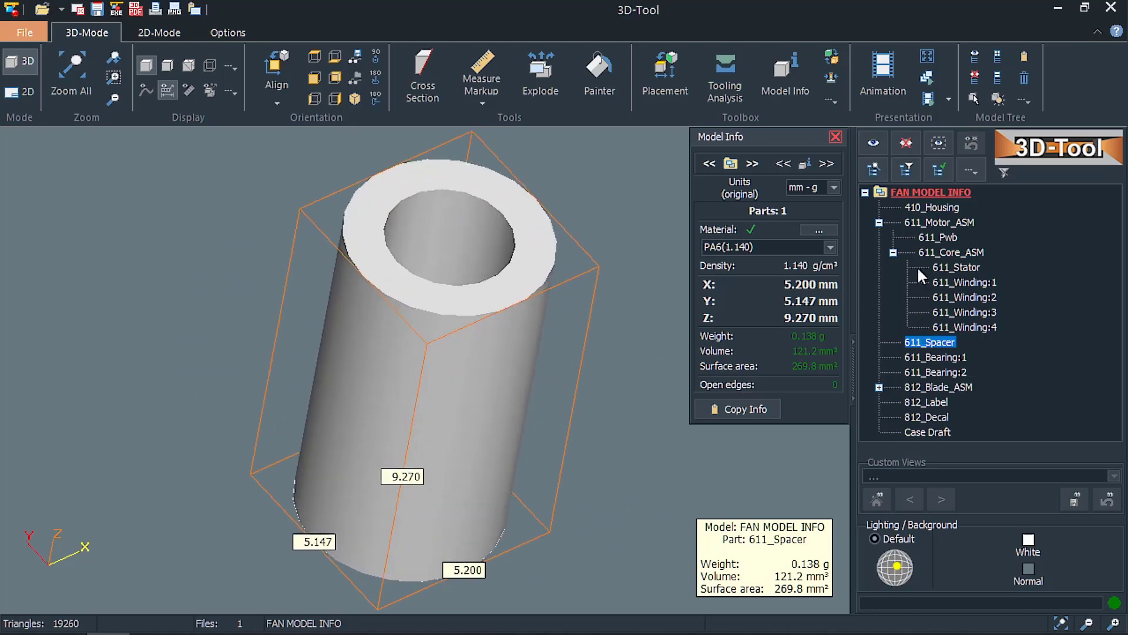
pyautogui.doubleClick(921, 210)
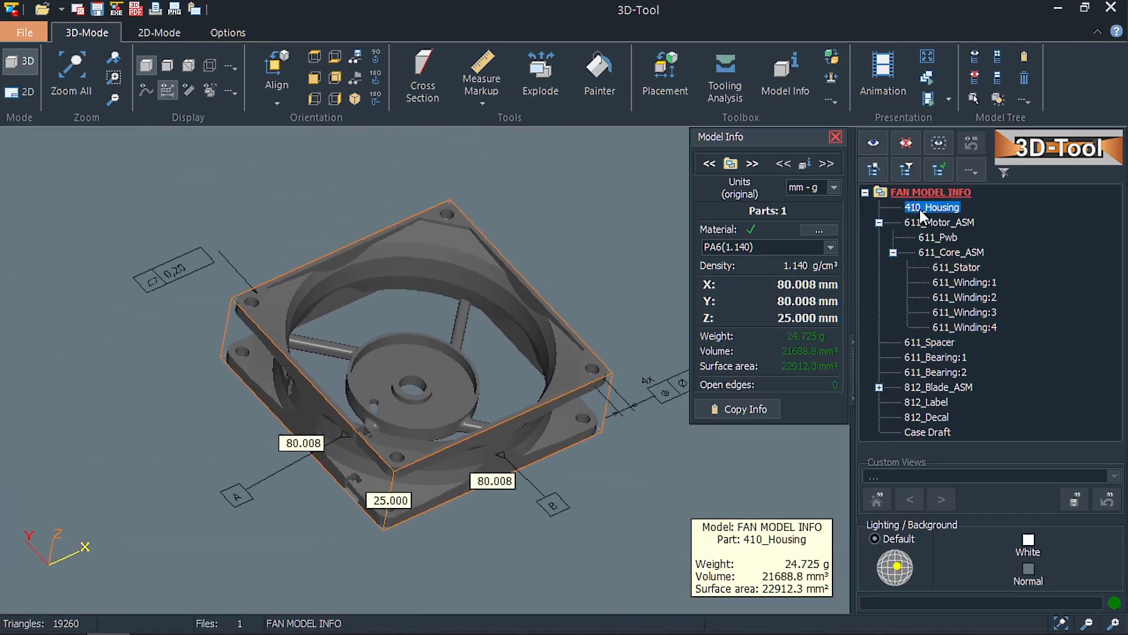
pyautogui.doubleClick(920, 195)
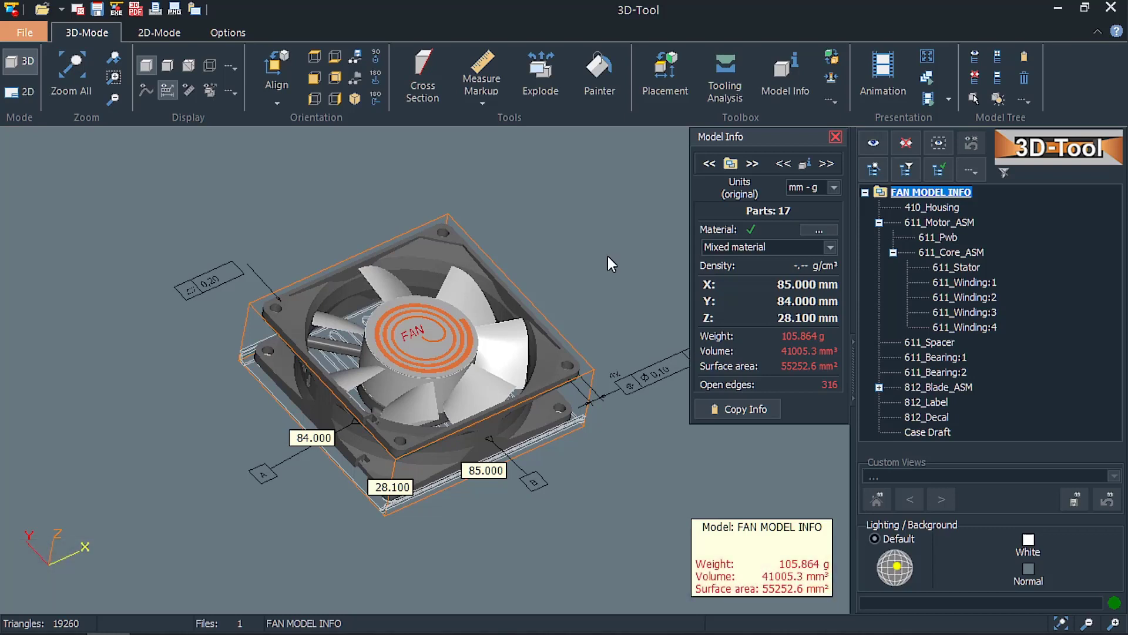
pyautogui.click(509, 327)
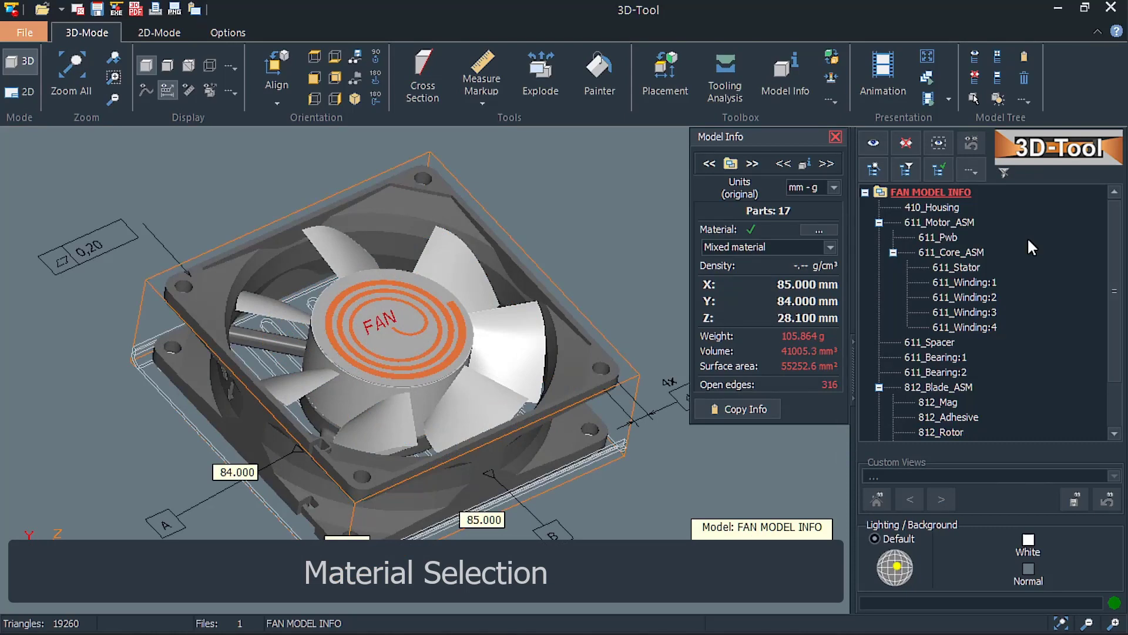
# Zoom to 611_Core_ASM and look through the materials available for the assembly.
pyautogui.doubleClick(961, 252)
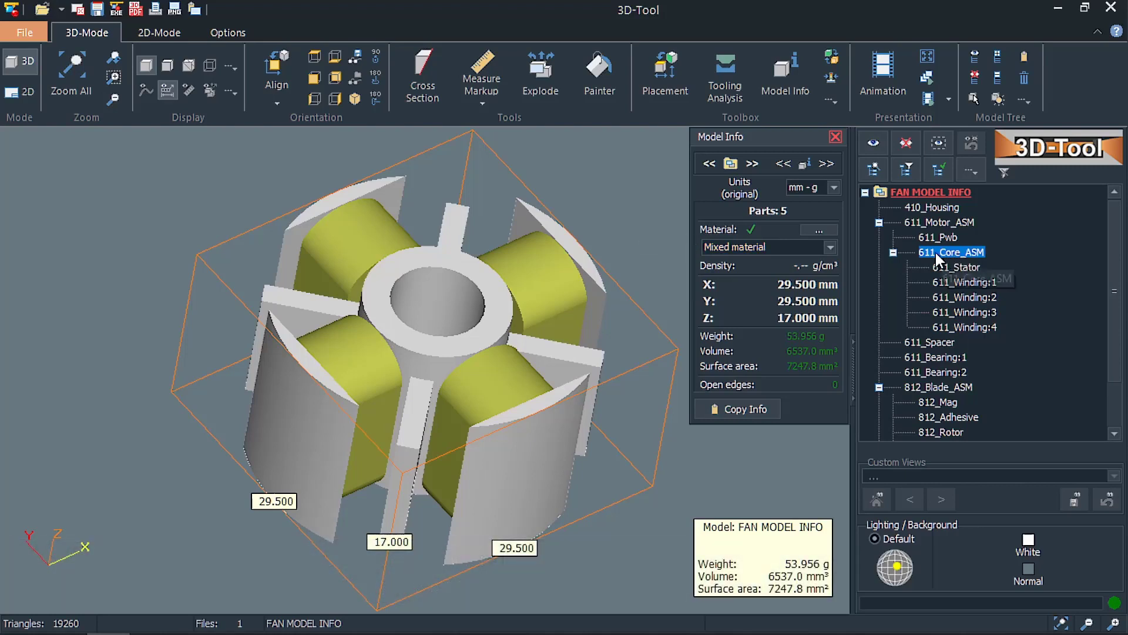
pyautogui.click(829, 247)
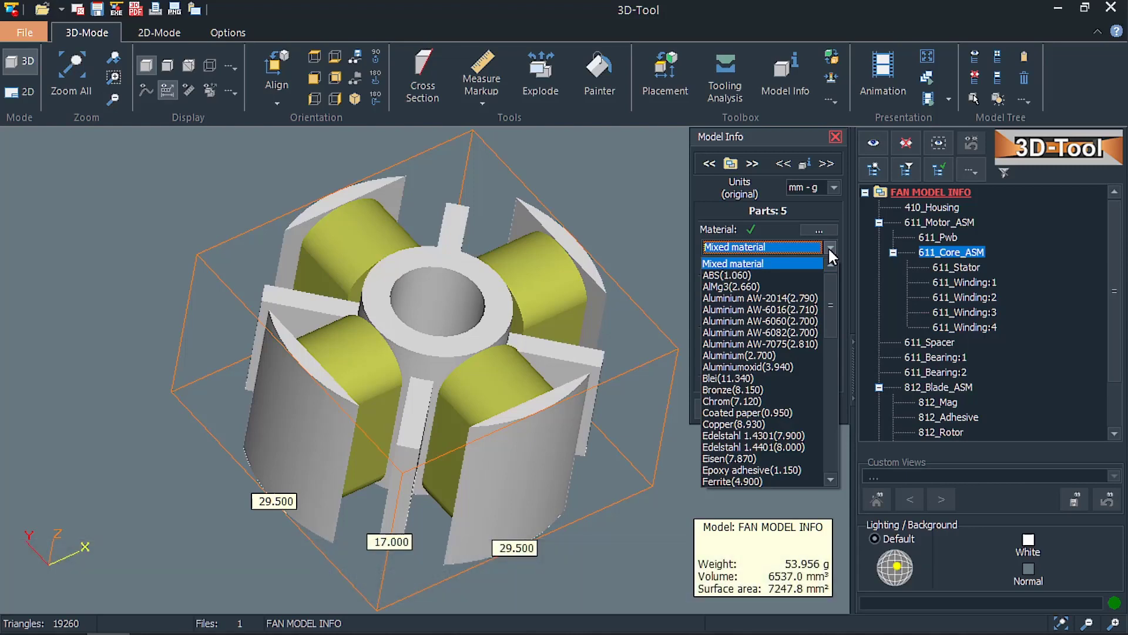
pyautogui.click(829, 247)
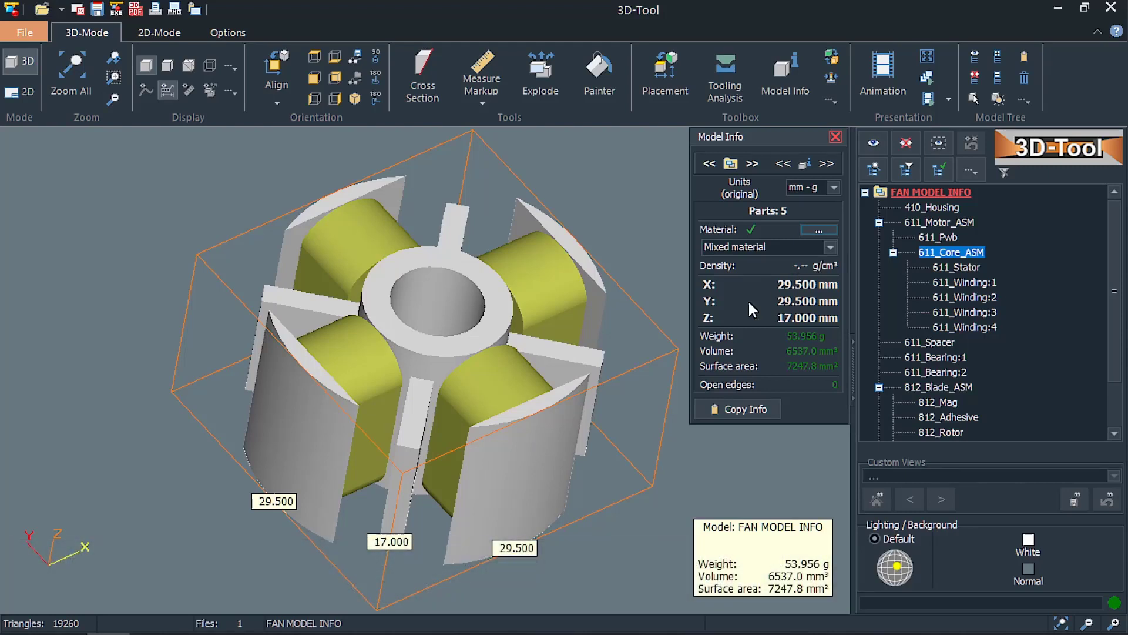
# Assign the material Ferrite(4.900) to the part 611_Stator.
pyautogui.click(574, 365)
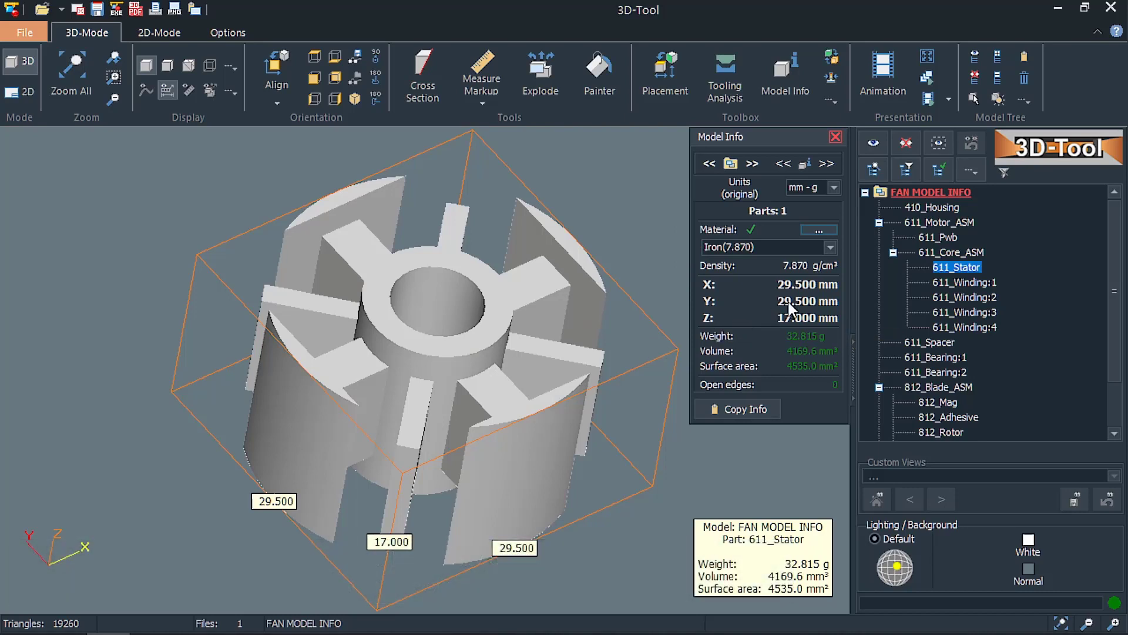
pyautogui.click(830, 247)
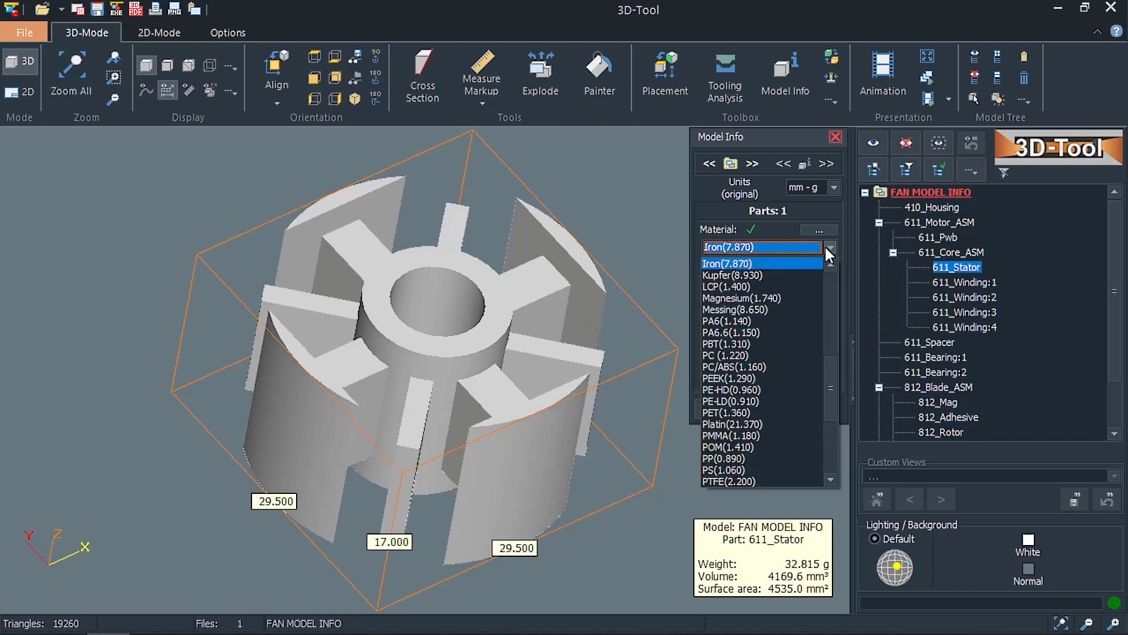
pyautogui.click(830, 262)
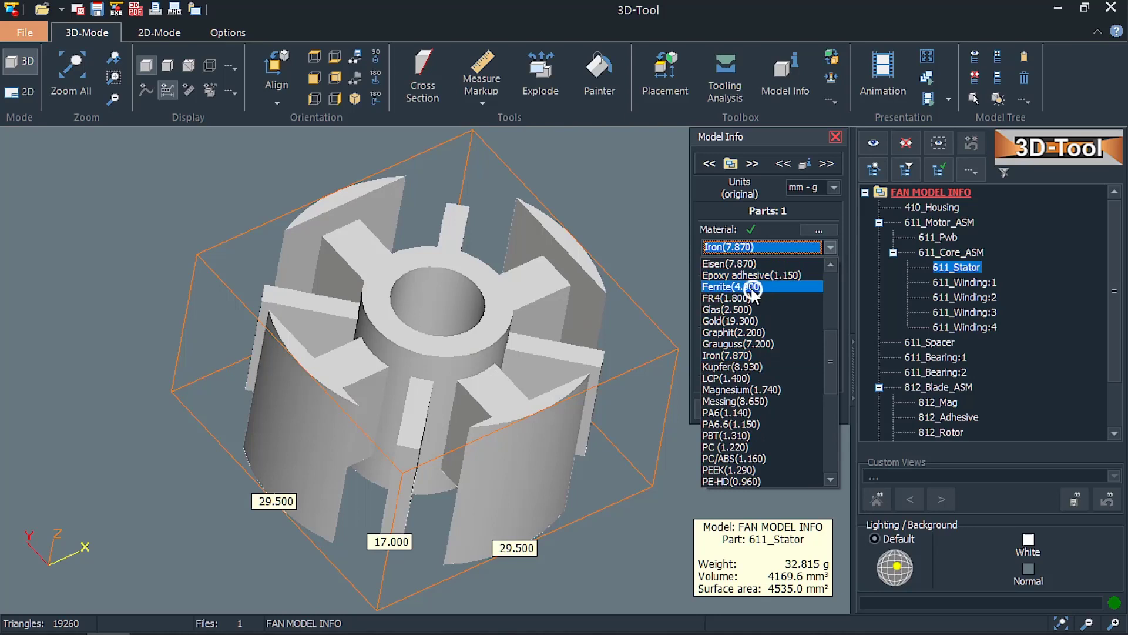
pyautogui.click(750, 287)
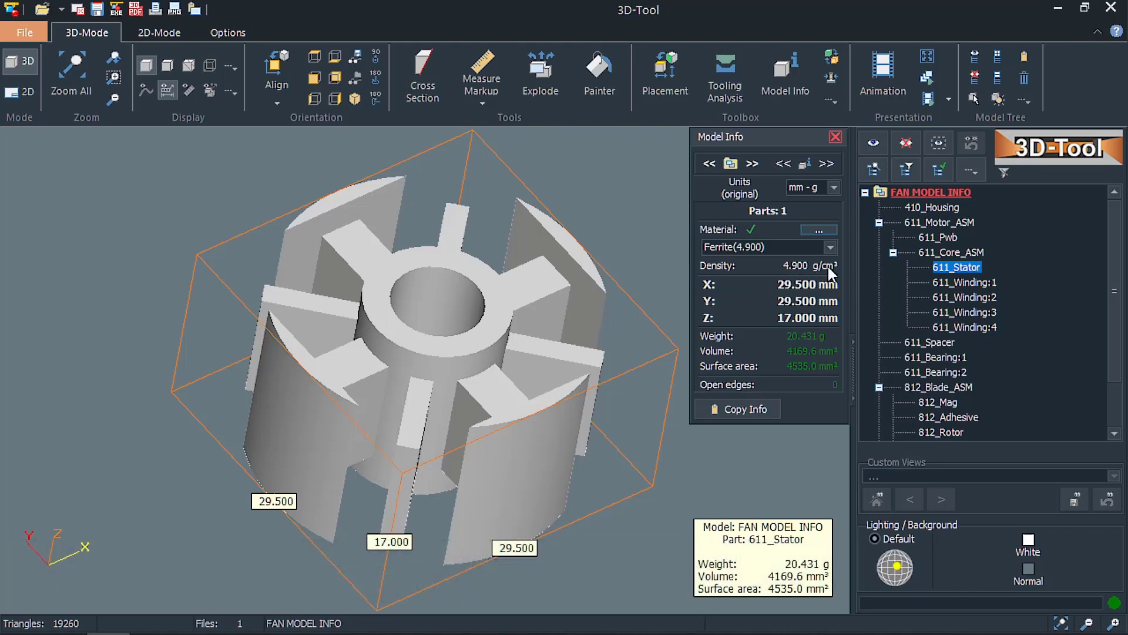
# Create a new material named Silicon Steel with a density of 7.650 and assign it to 611_Stator.
pyautogui.click(831, 248)
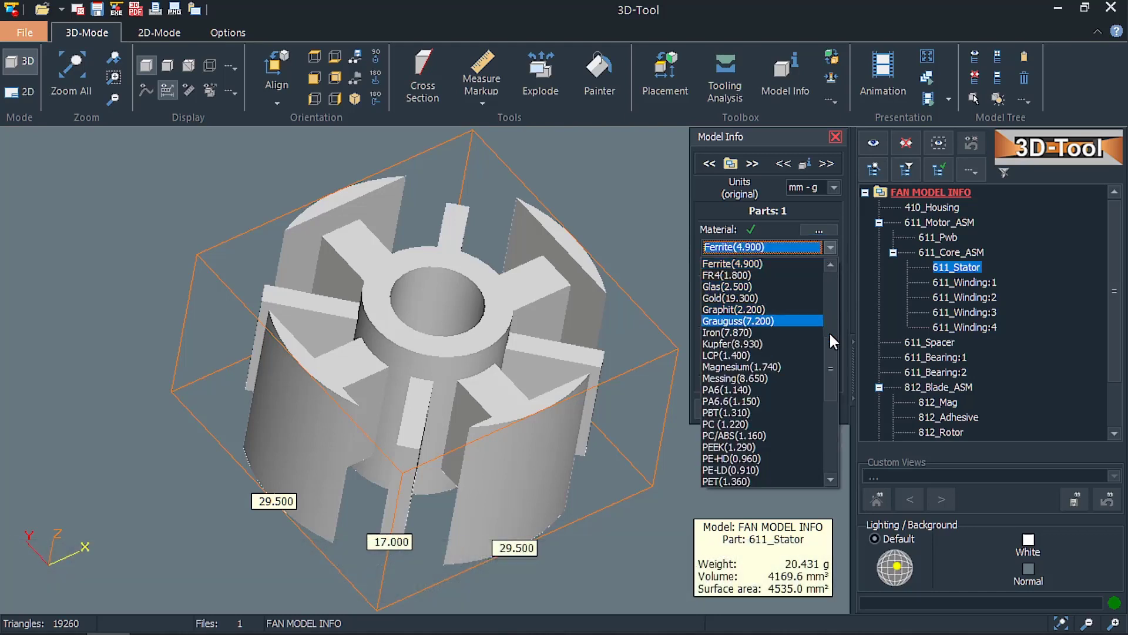
pyautogui.moveTo(829, 331); pyautogui.dragTo(841, 438)
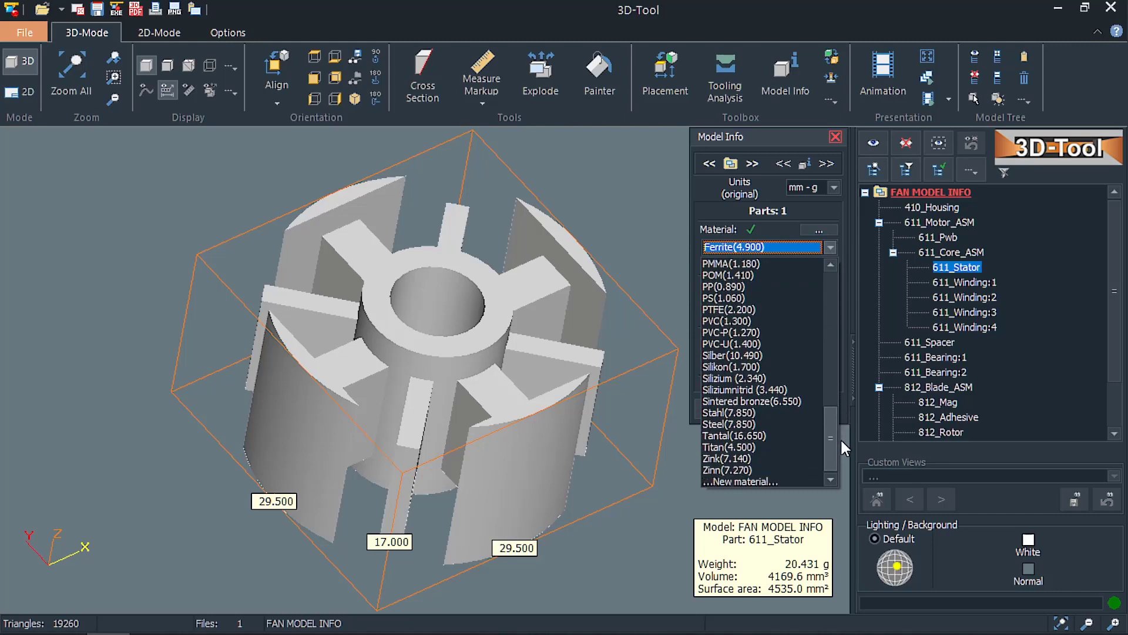
pyautogui.click(784, 482)
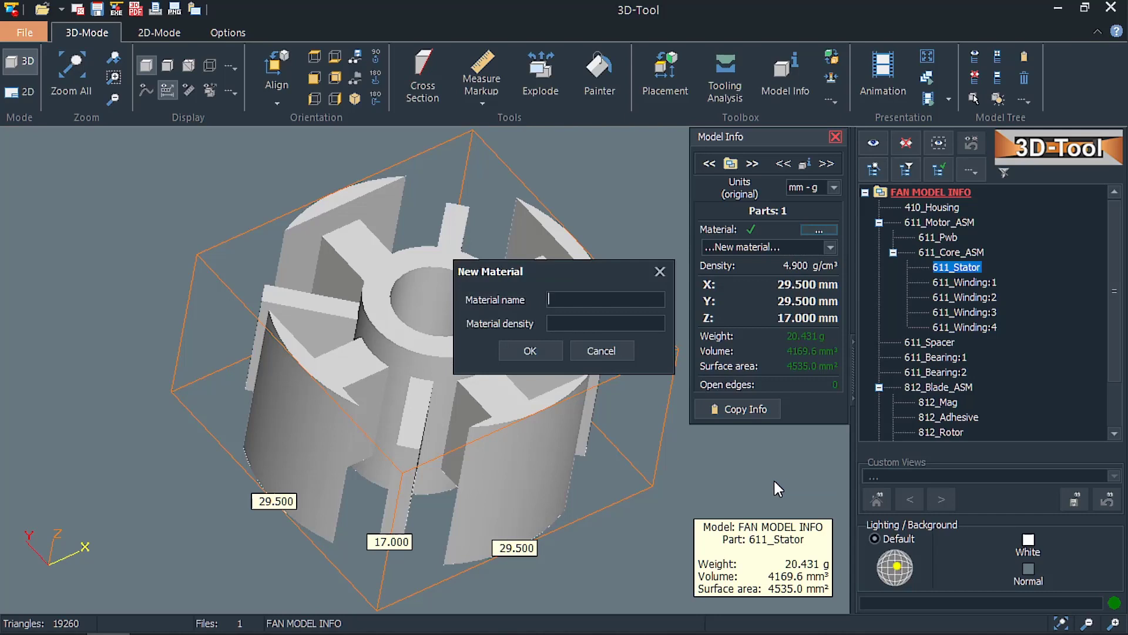
pyautogui.write('Silicon Steel')
pyautogui.click(590, 323)
pyautogui.write('7.650')
pyautogui.click(504, 352)
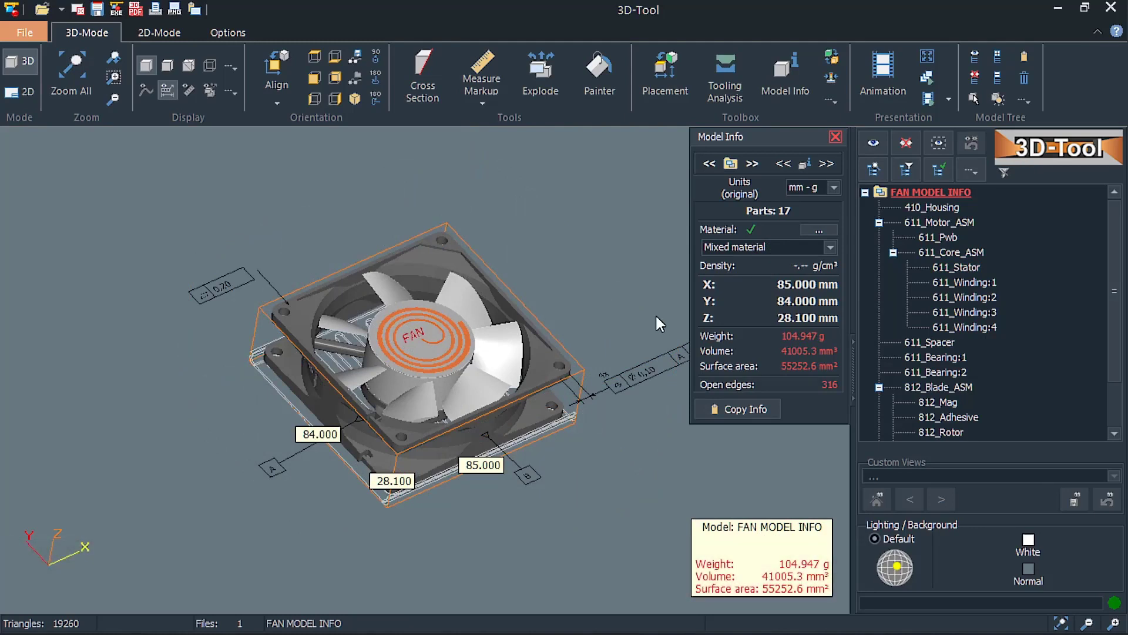
# Open the material database for editing and set the density of Silicon Steel to 8.120.
pyautogui.click(819, 230)
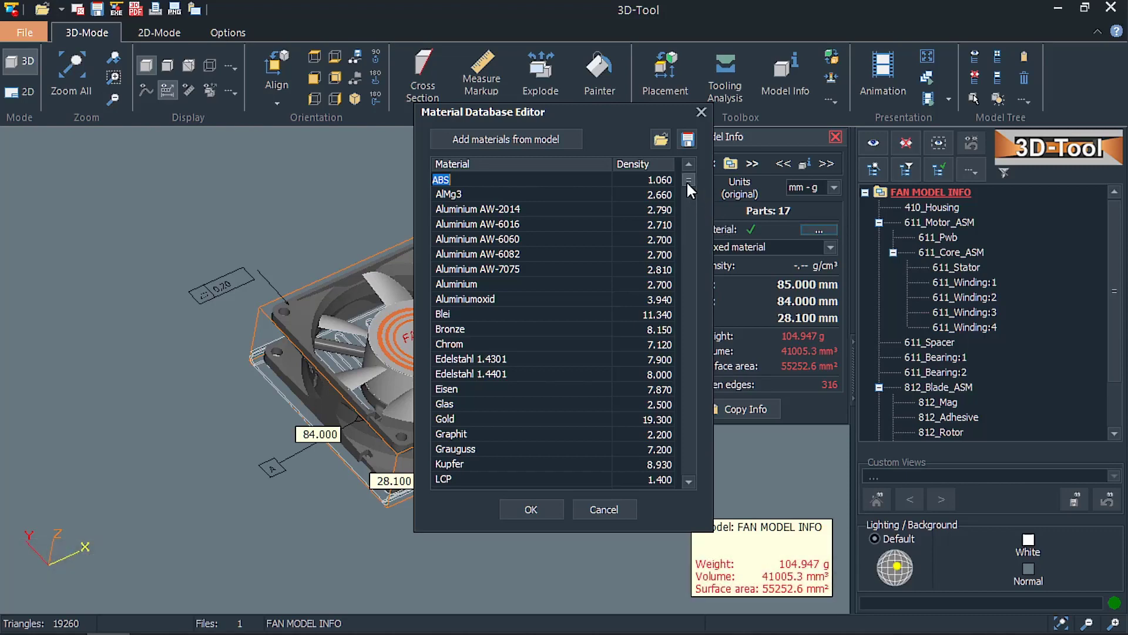
pyautogui.moveTo(686, 181); pyautogui.dragTo(674, 339)
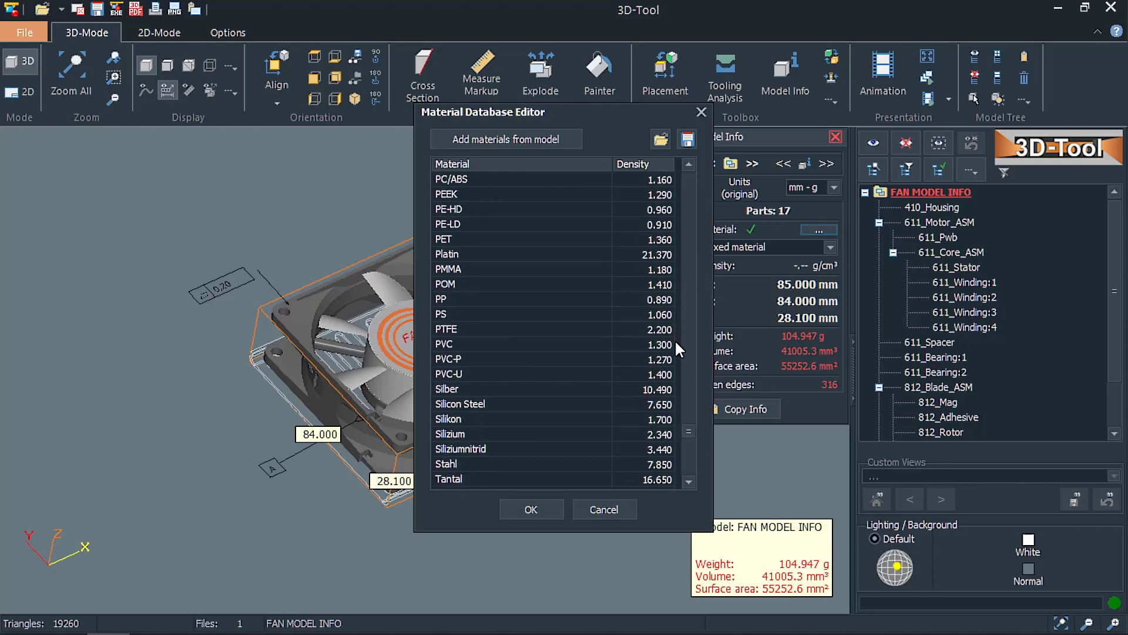
pyautogui.doubleClick(480, 410)
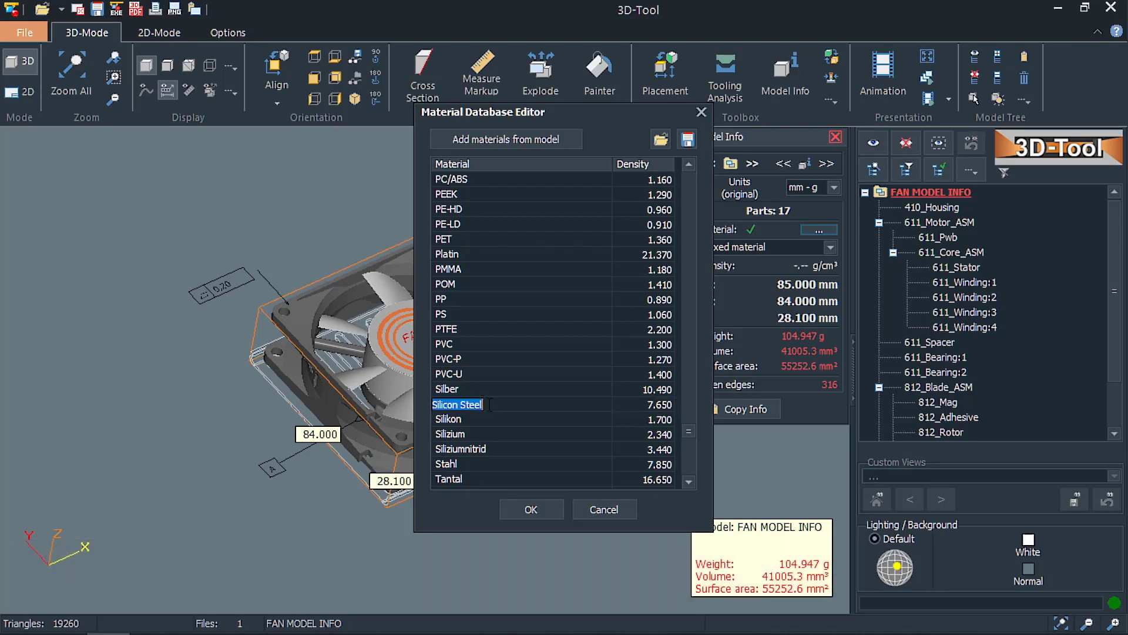
pyautogui.doubleClick(637, 404)
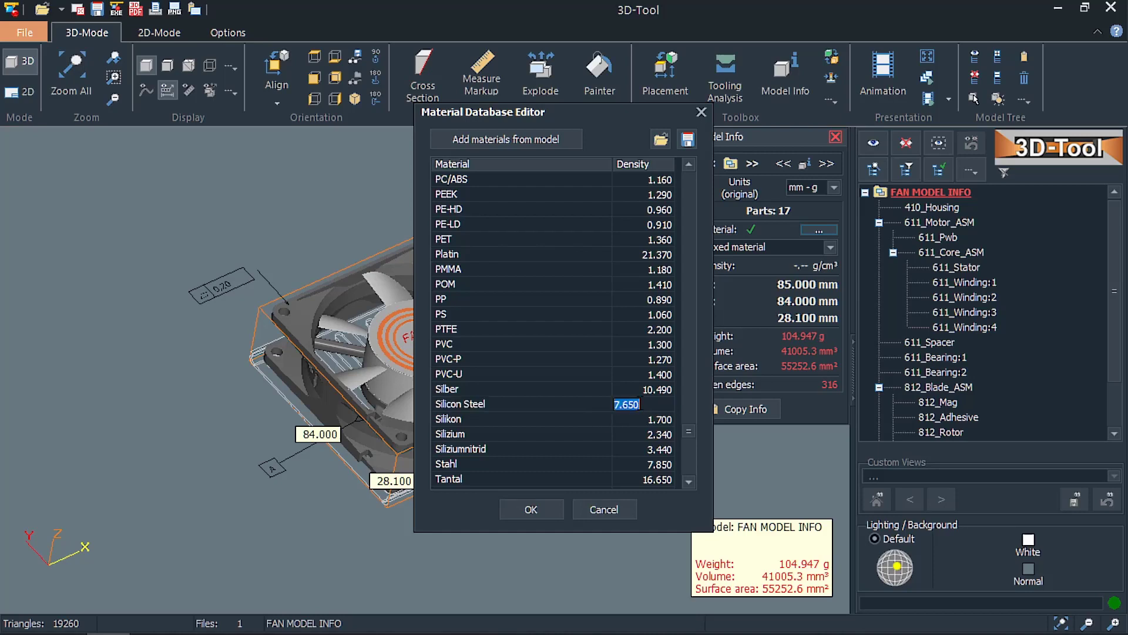
pyautogui.write('8.120')
# Delete the Silicon Steel entry from the material database by clearing its name, and accept the change.
pyautogui.doubleClick(587, 403)
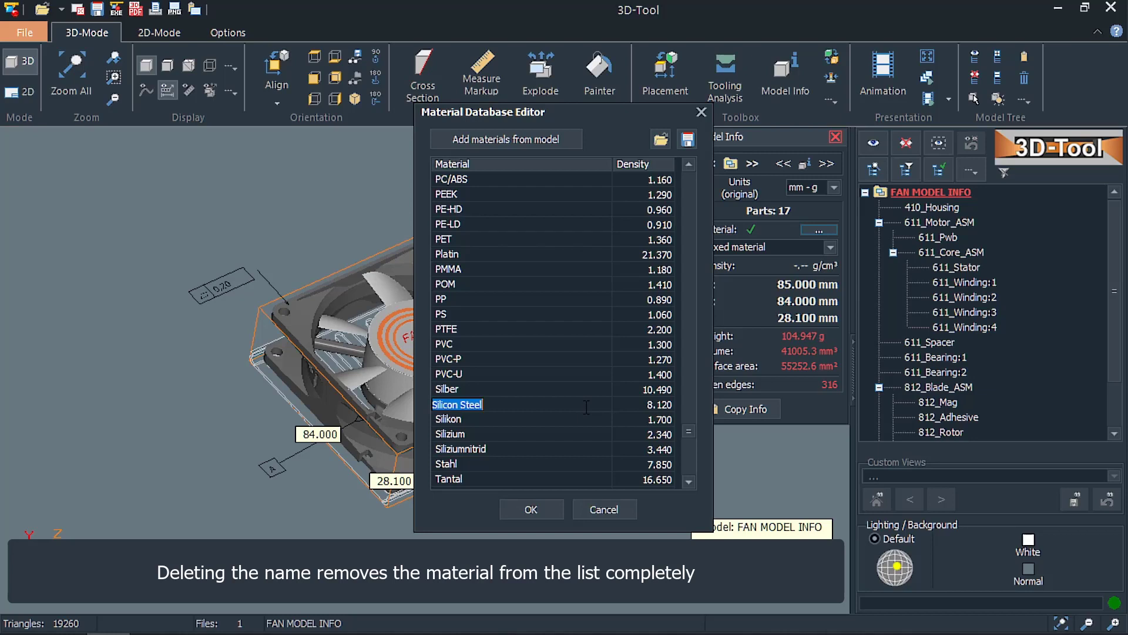
pyautogui.press('BackSpace')
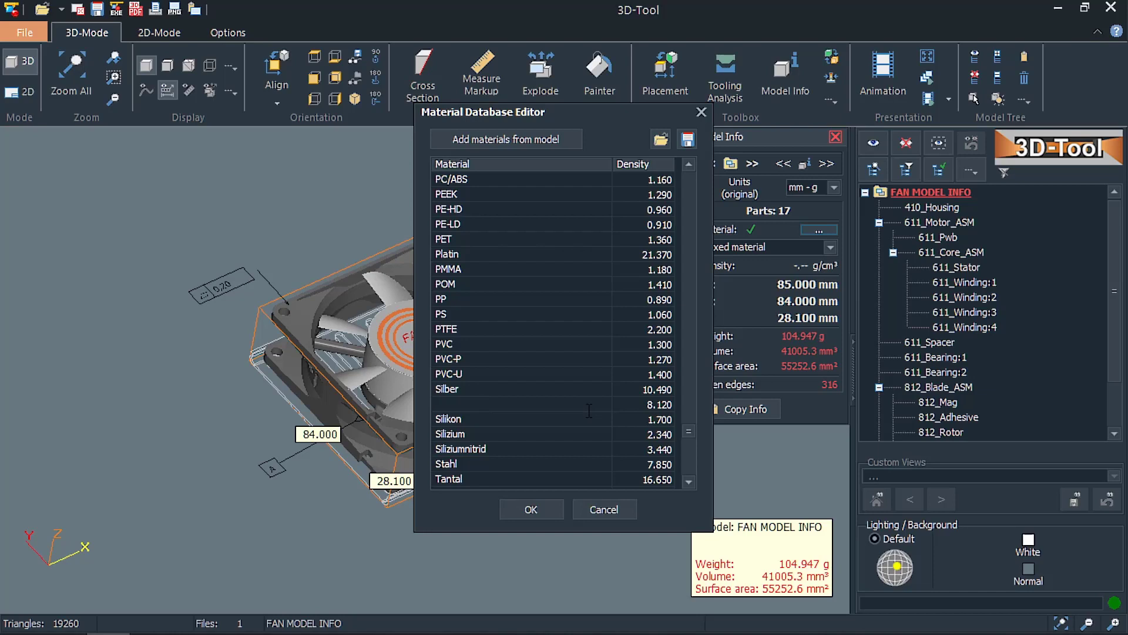
pyautogui.click(538, 504)
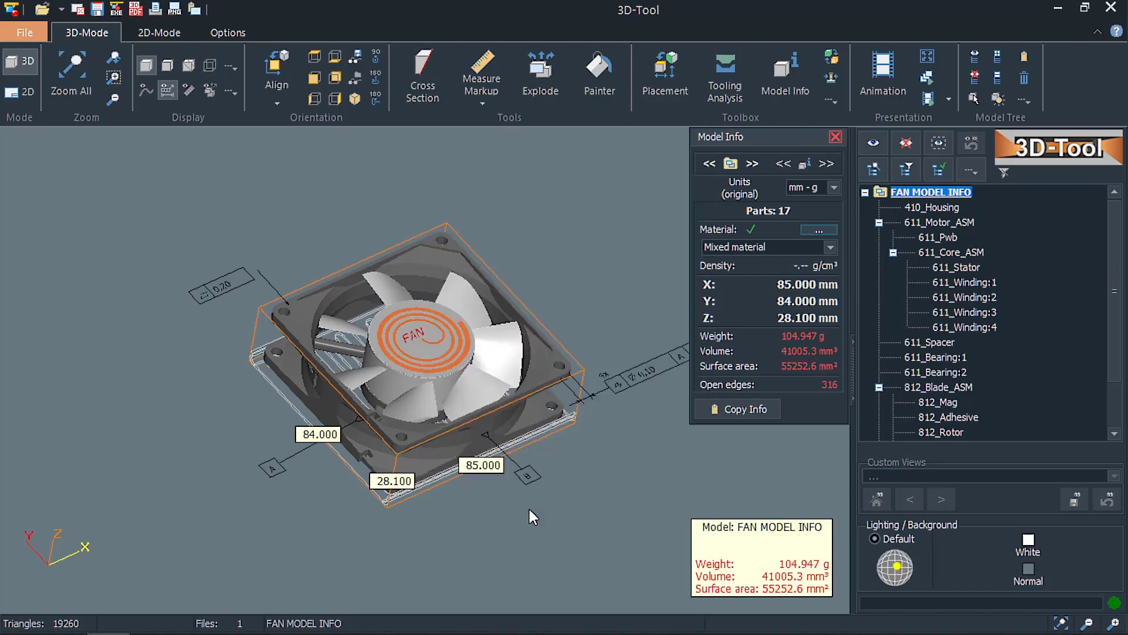
# Select 611_Stator, reopen the material database and add the materials used in the model to it.
pyautogui.click(939, 267)
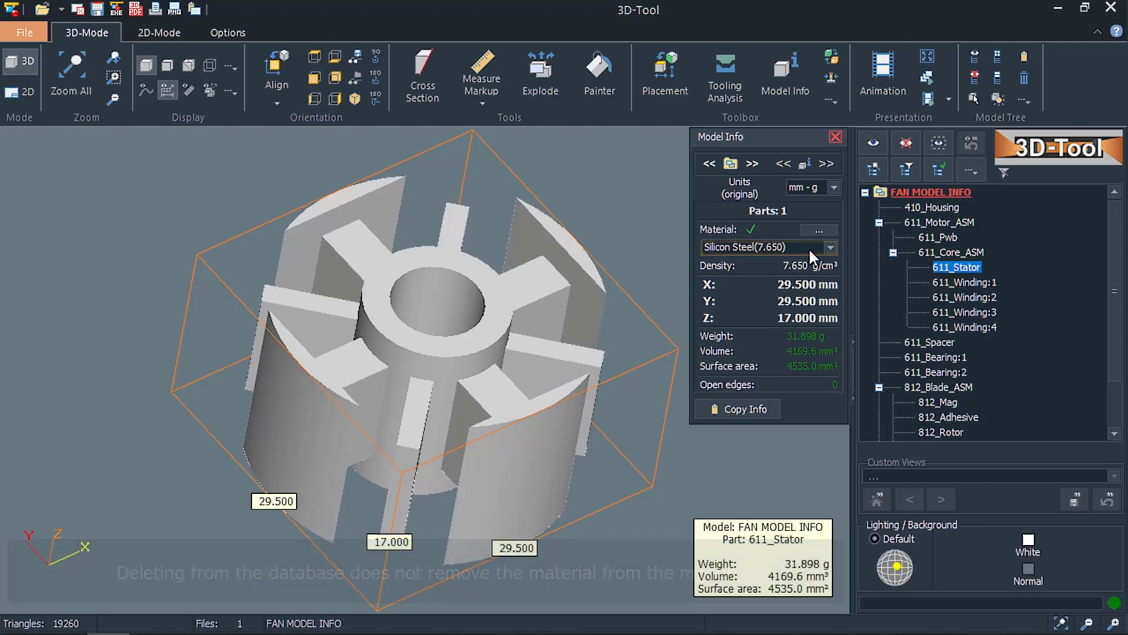
pyautogui.click(820, 230)
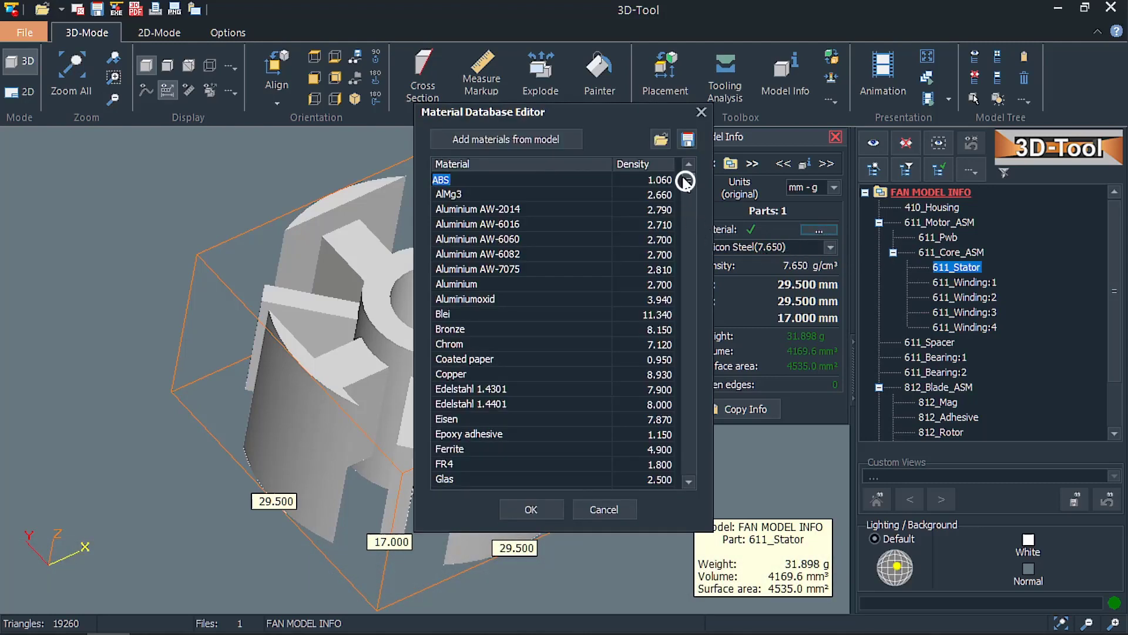
pyautogui.scroll(-5, 688, 200)
pyautogui.scroll(-4, 693, 288)
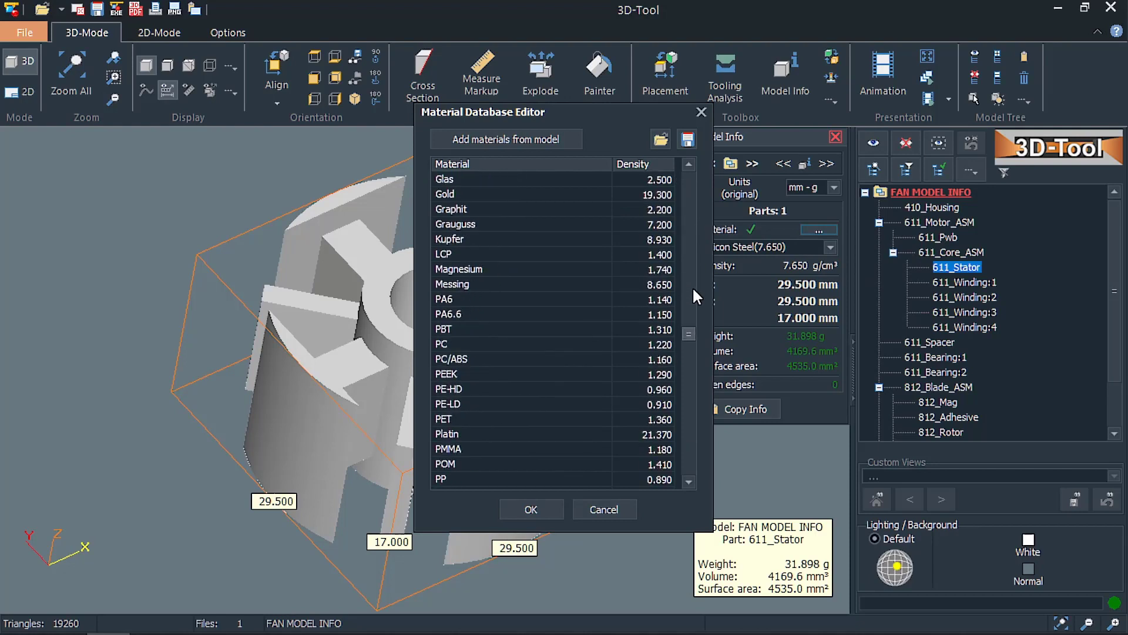
pyautogui.scroll(-2, 689, 332)
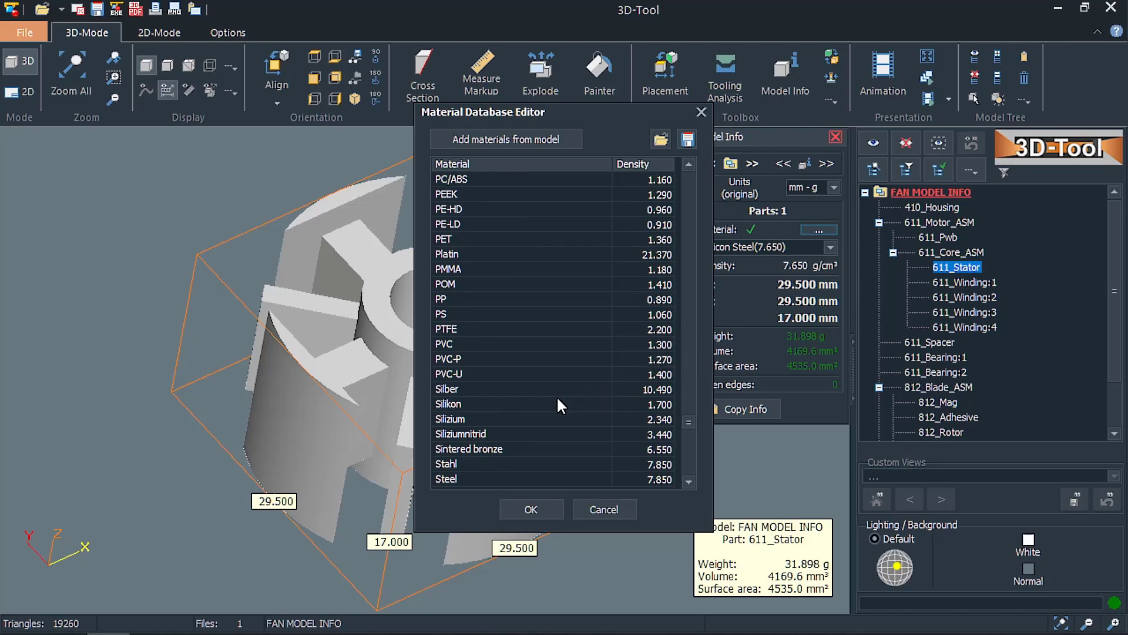
pyautogui.click(538, 141)
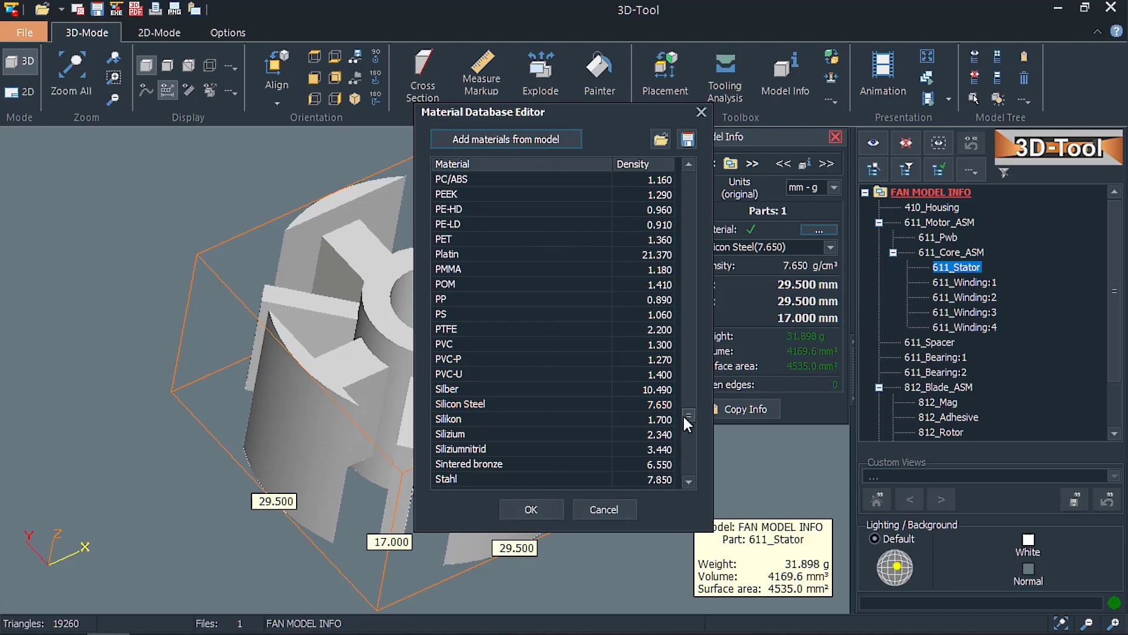
# Add a new entry named Water with a density of 1.000 at the end of the material database.
pyautogui.moveTo(684, 413); pyautogui.dragTo(684, 458)
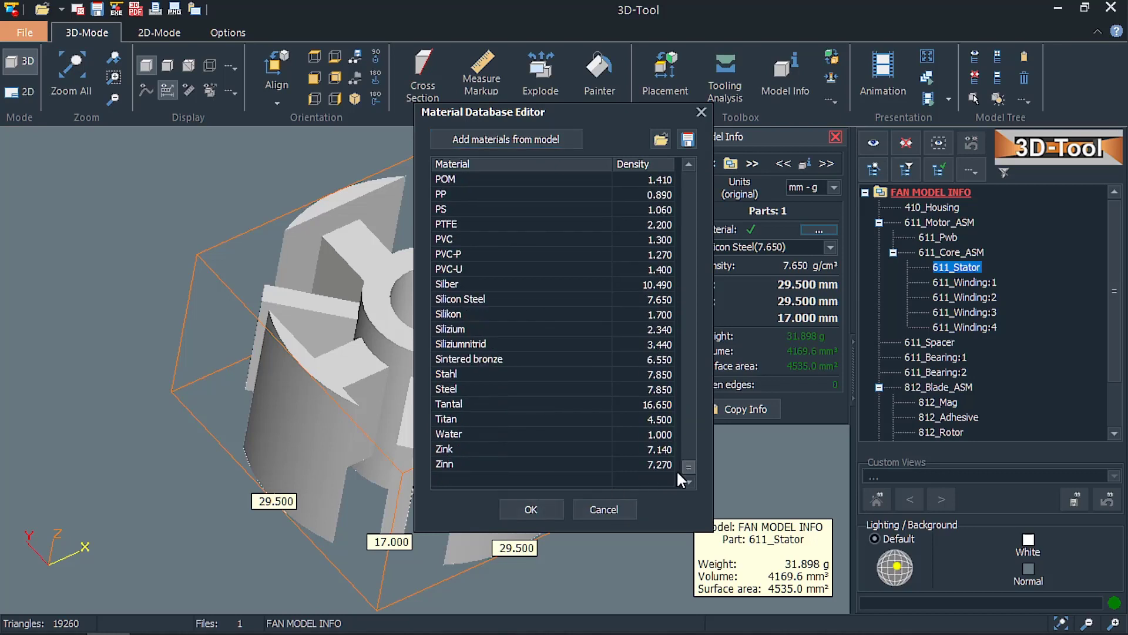
pyautogui.click(676, 473)
pyautogui.write('Water')
pyautogui.click(669, 482)
pyautogui.write('1.000')
pyautogui.click(547, 510)
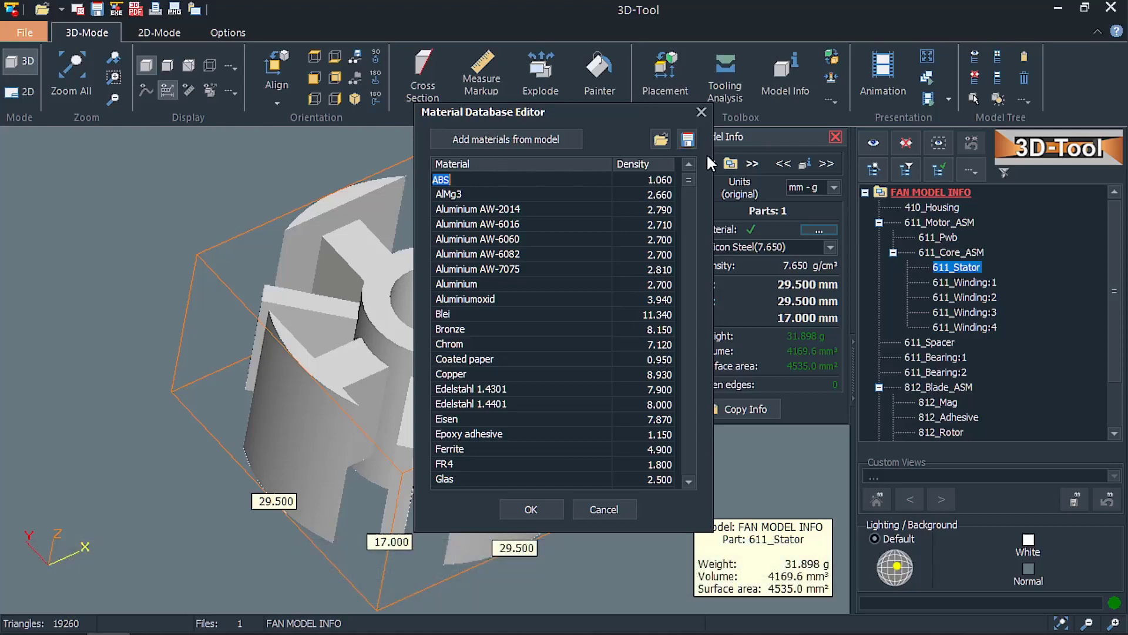
# Save the material database to the existing file My Material.txt in the MODELL INFO folder.
pyautogui.click(687, 139)
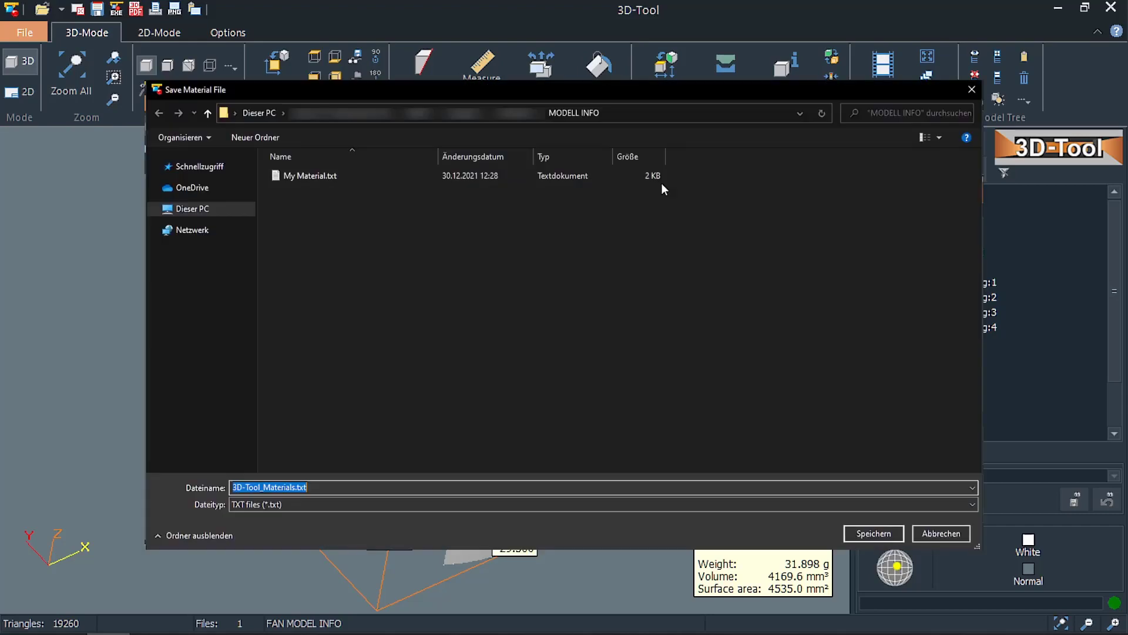
pyautogui.click(362, 176)
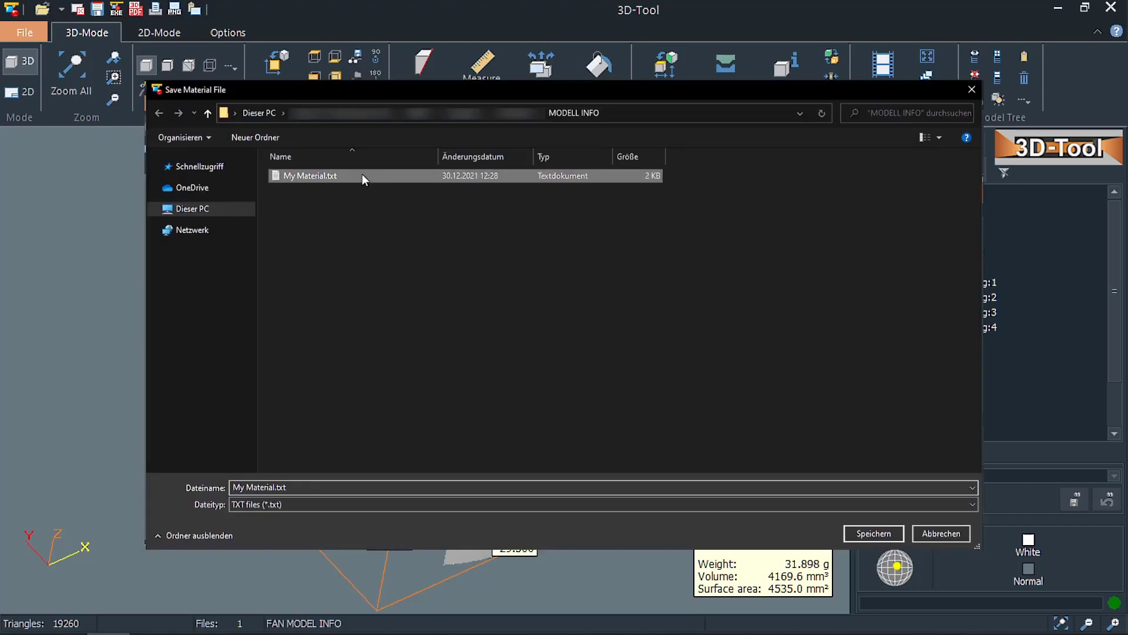
pyautogui.click(853, 535)
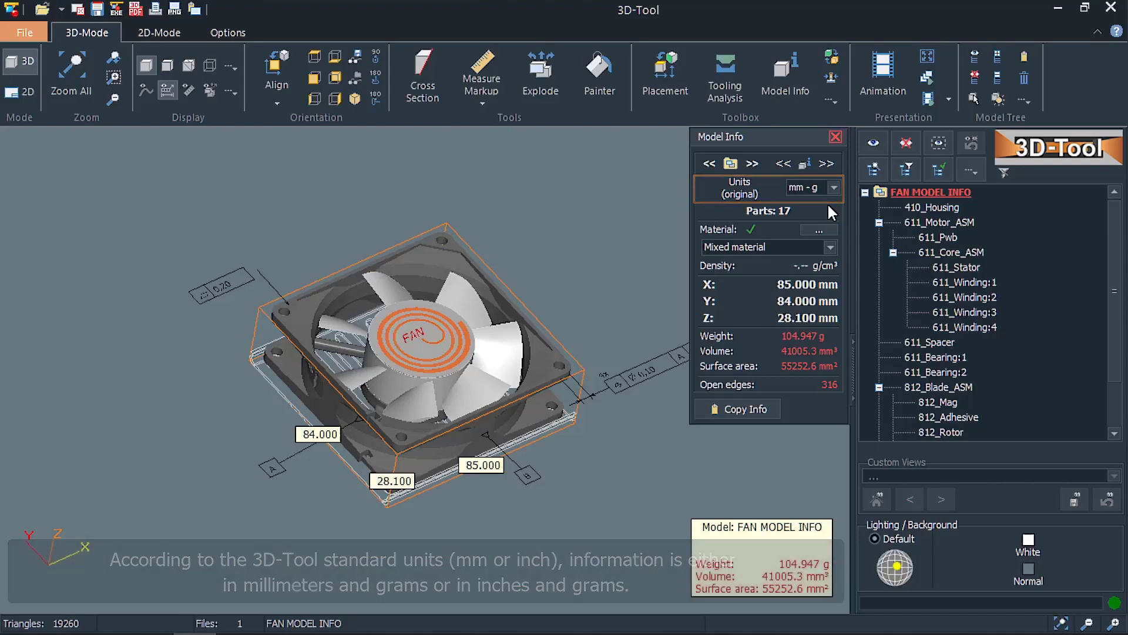
# Display the whole fan model's info in m - kg and in in - g units.
pyautogui.click(832, 189)
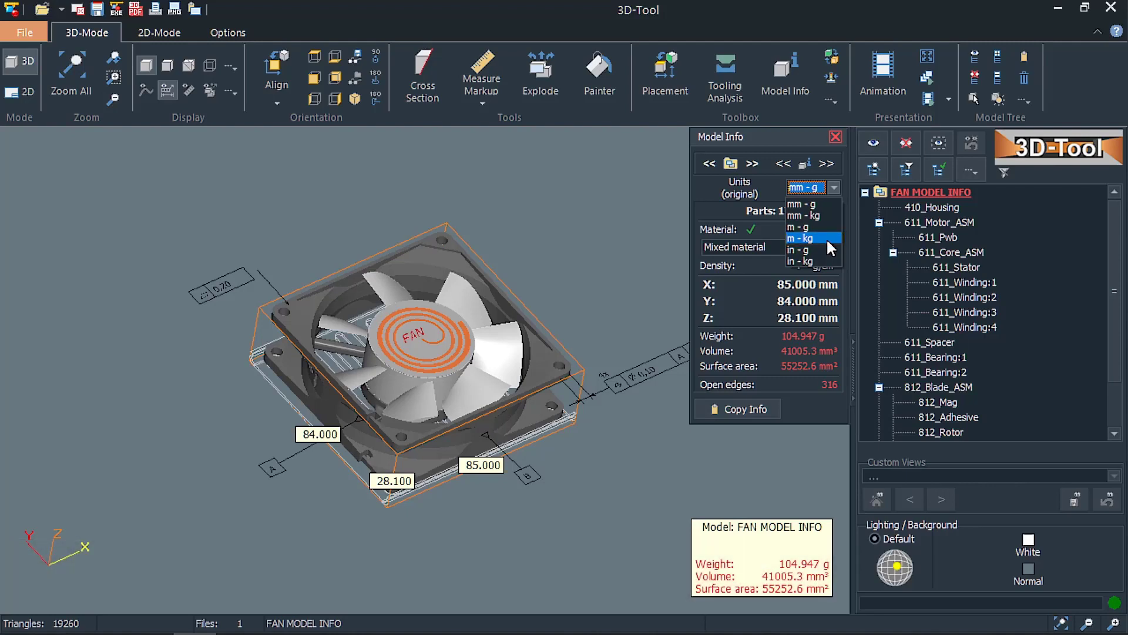
pyautogui.click(827, 238)
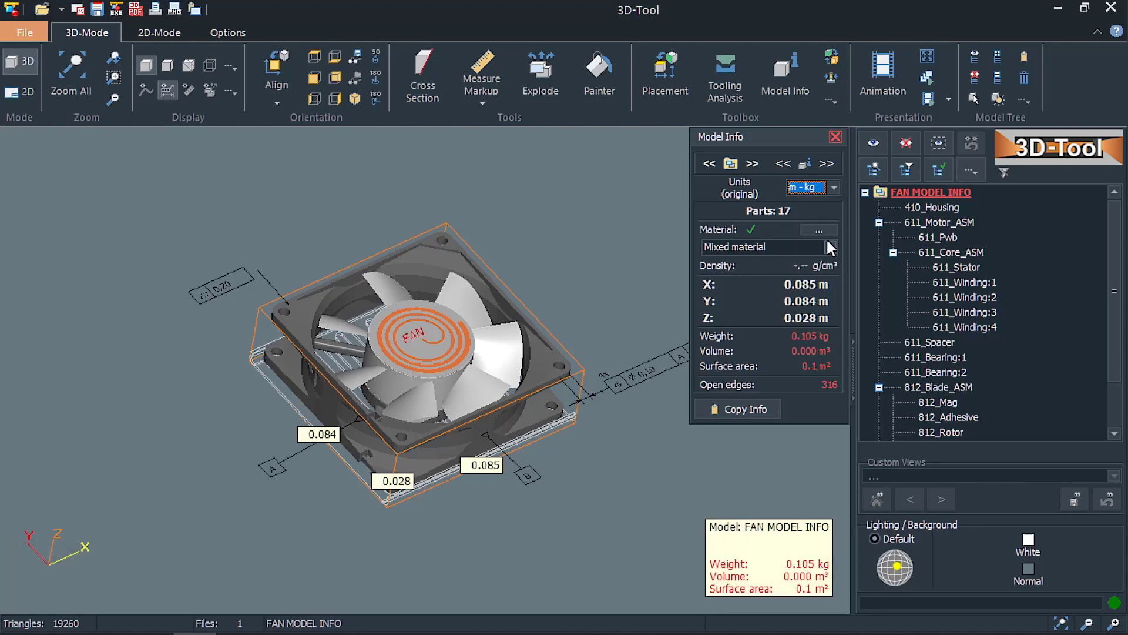
pyautogui.click(830, 189)
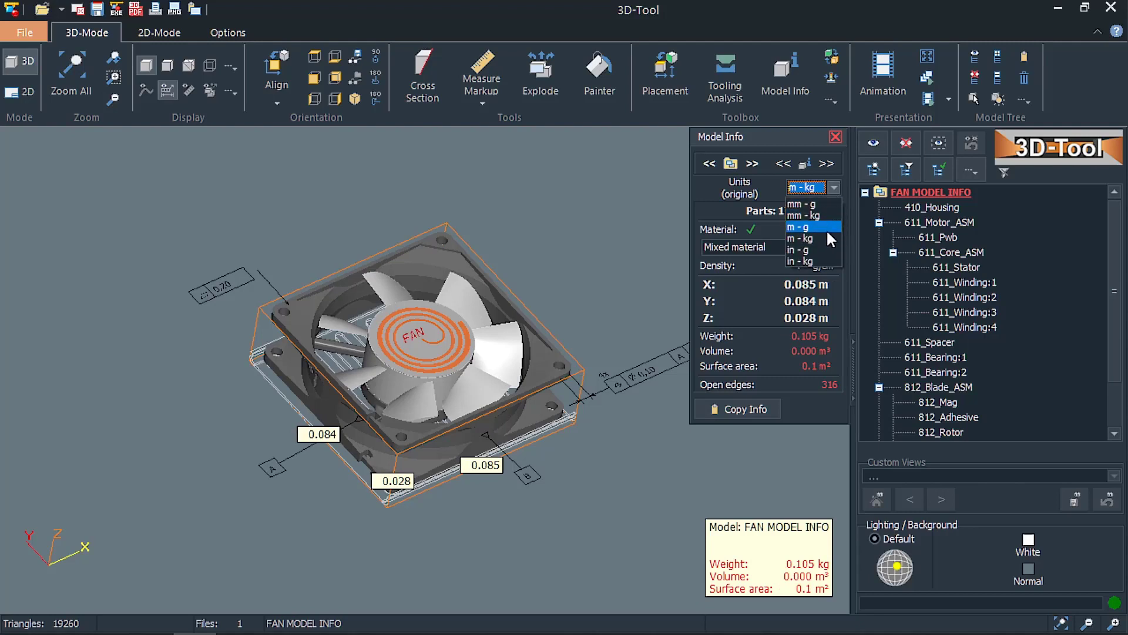
pyautogui.click(827, 249)
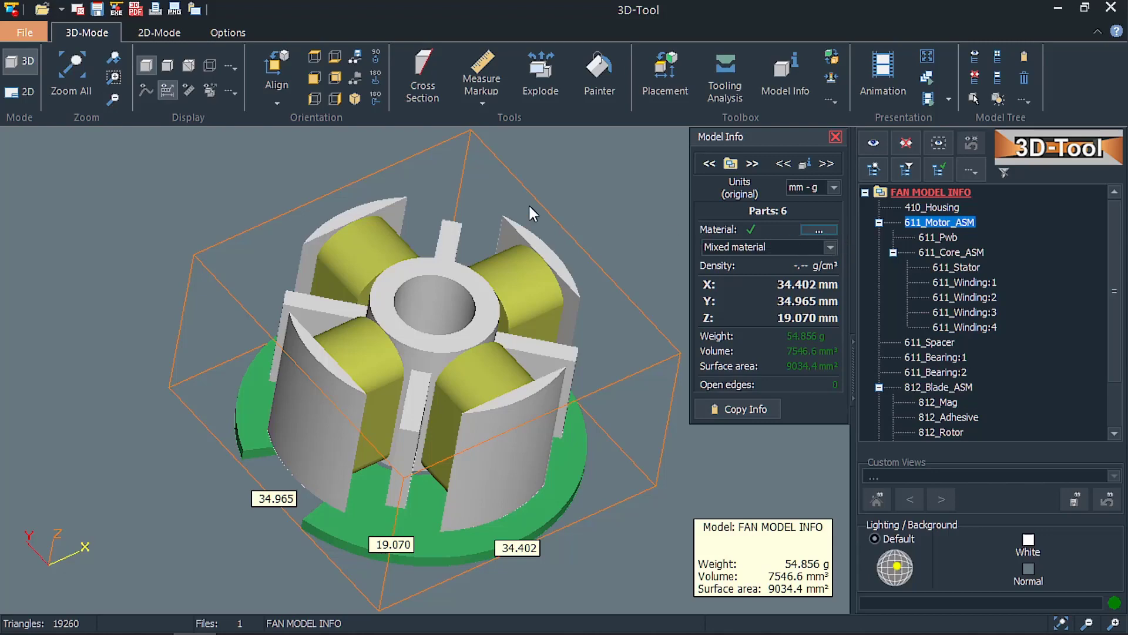
# Copy the model info of 611_Motor_ASM and paste it into an empty Excel worksheet starting at cell A1.
pyautogui.click(174, 10)
pyautogui.click(730, 407)
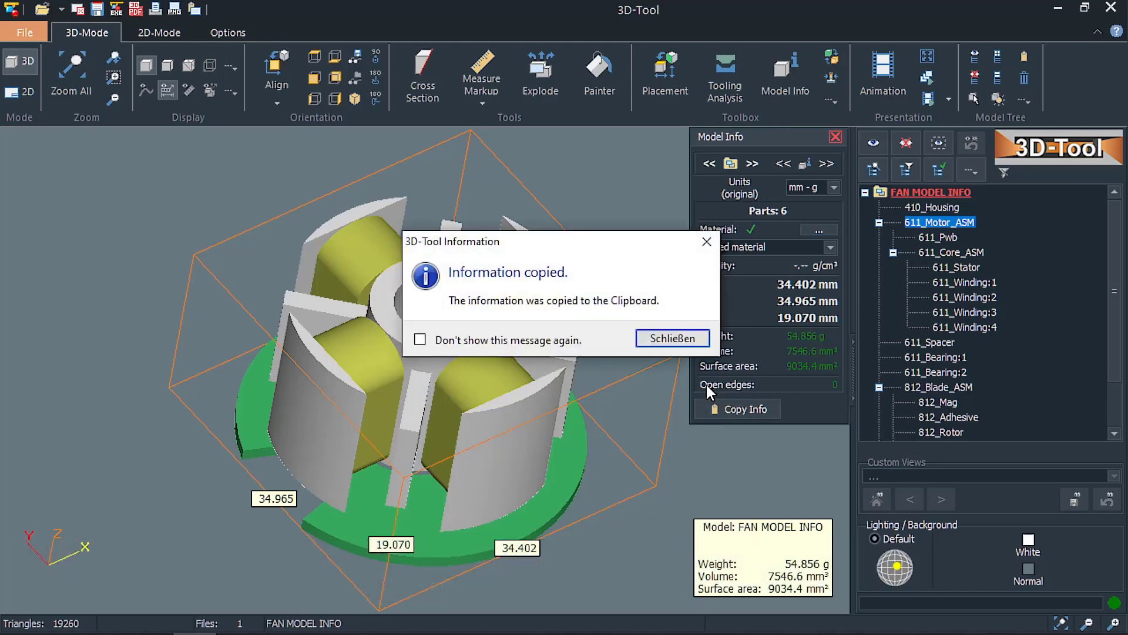
pyautogui.click(688, 342)
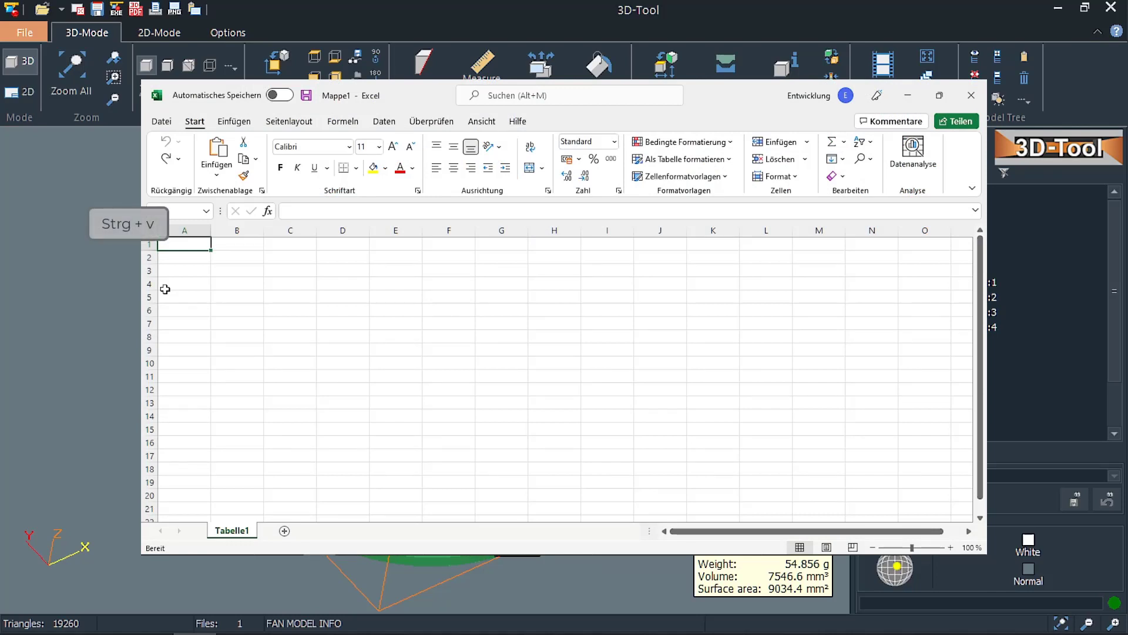
pyautogui.hotkey('ctrl', 'v')
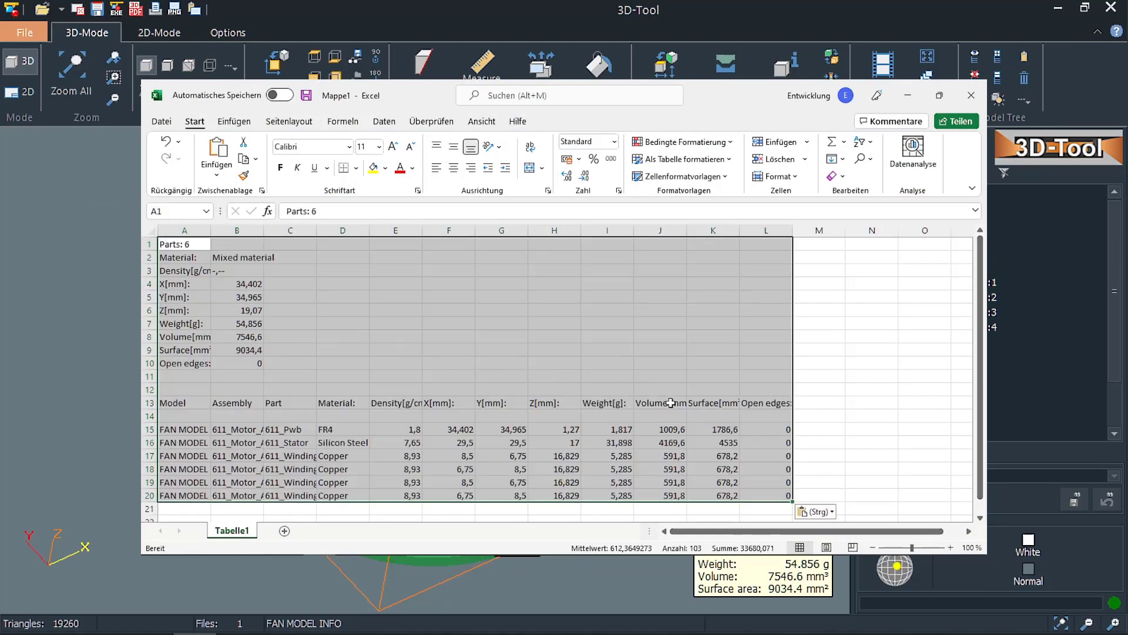